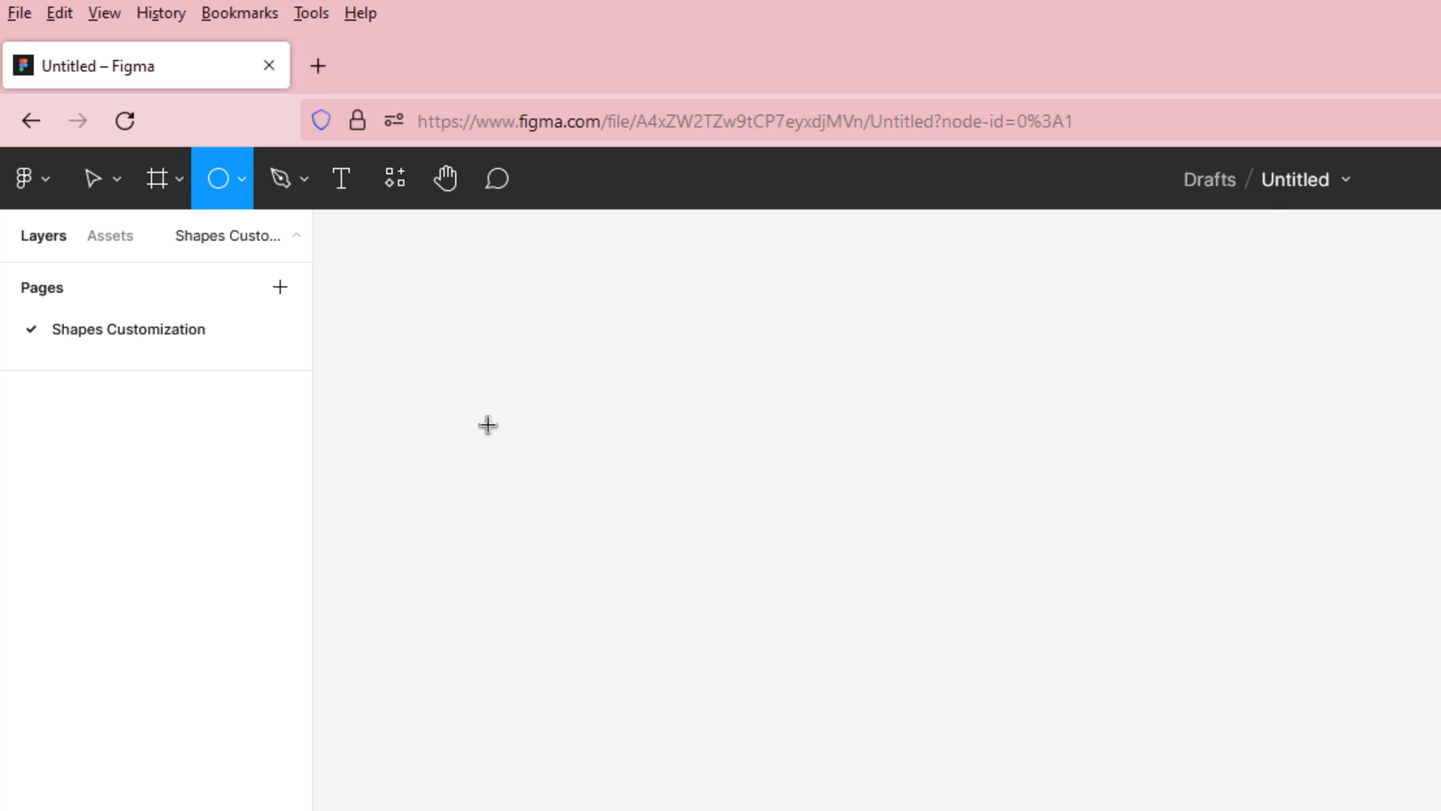
- Draw a perfect grey circle and move it up toward the top-left of the canvas
key(shift)
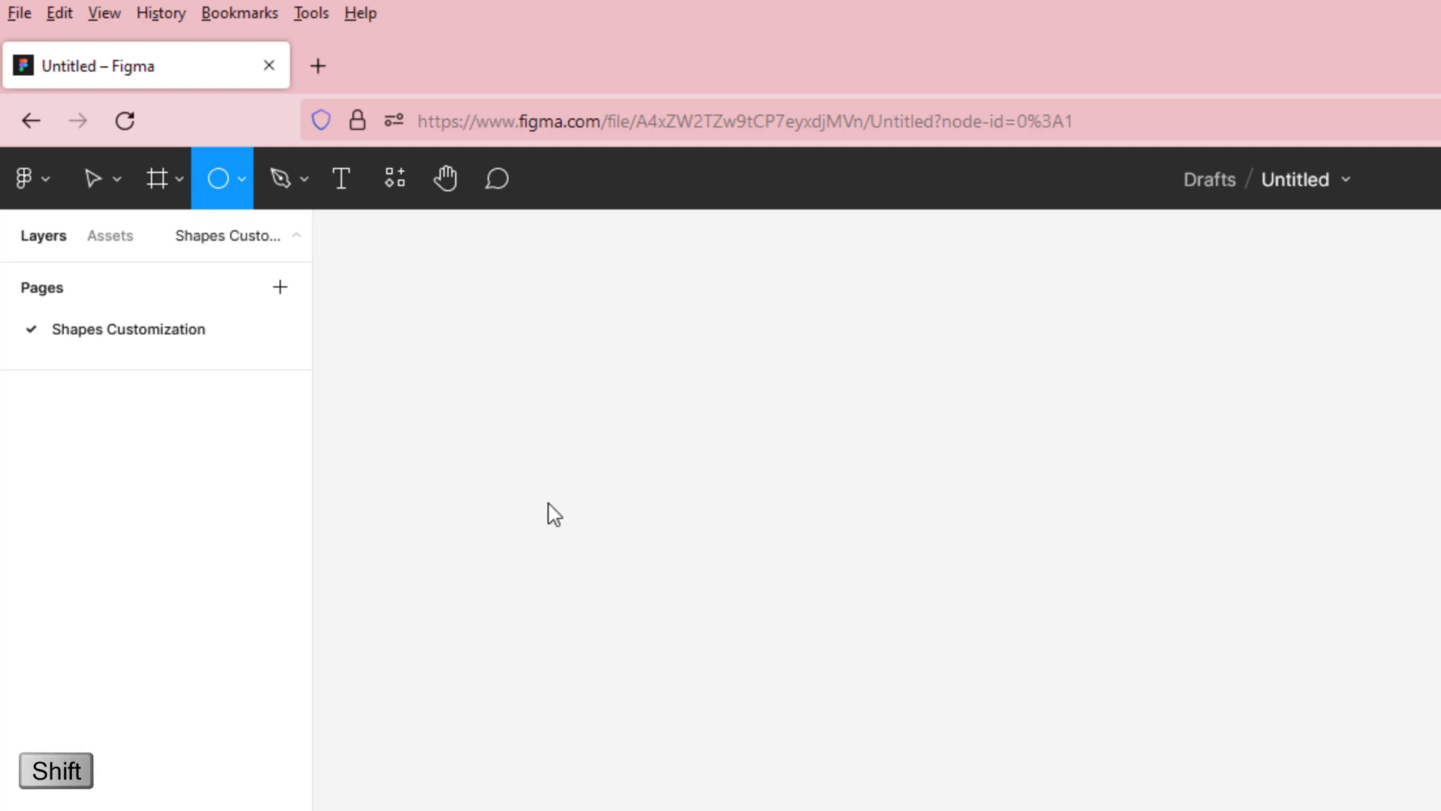
drag(458, 391, 682, 614)
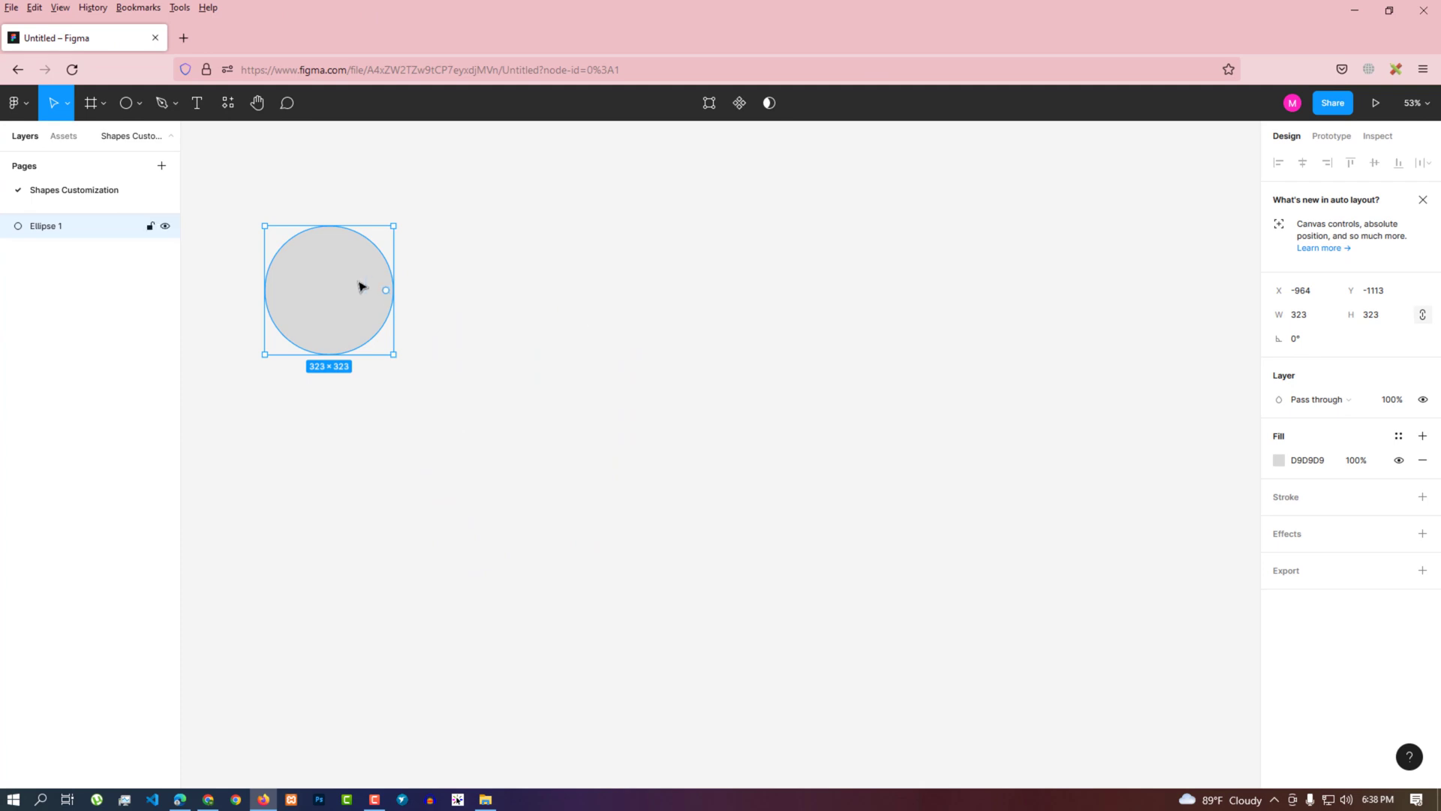
drag(361, 286, 314, 251)
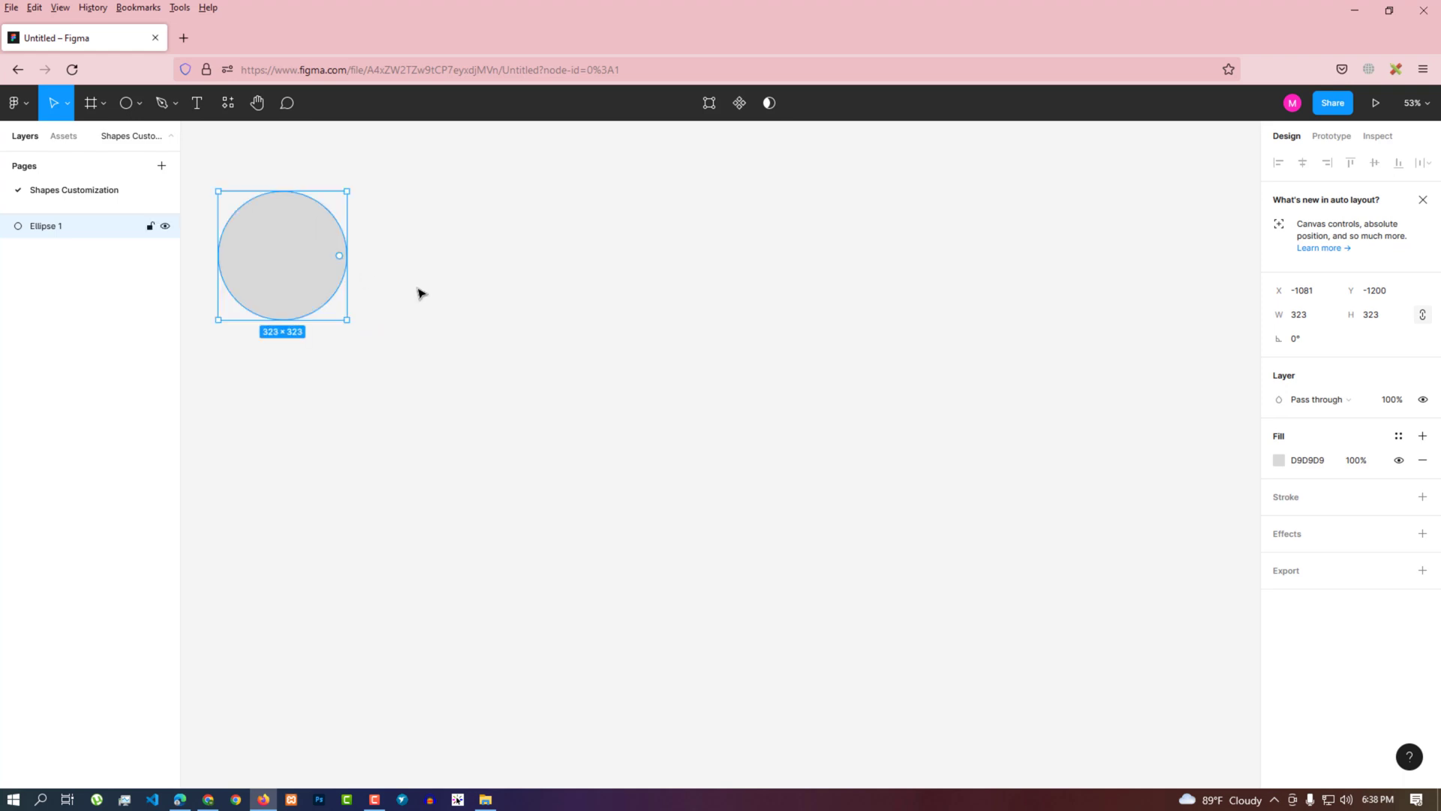
- Draw a wide horizontal oval, Ellipse 2, to the right of the circle
click(128, 104)
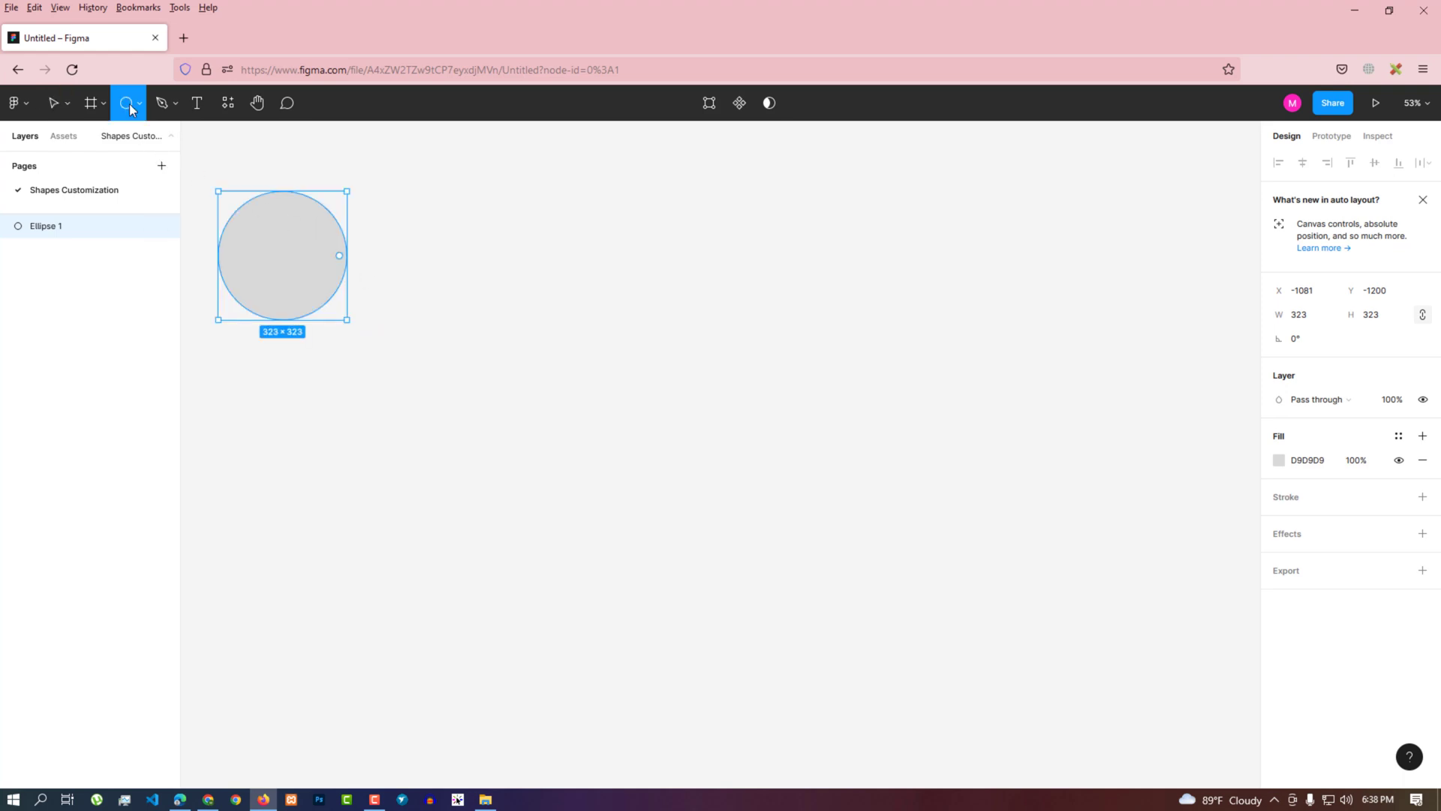
mouse_move(408, 221)
mouse_down()
mouse_move(505, 308)
mouse_move(578, 319)
mouse_move(541, 318)
mouse_move(559, 313)
mouse_move(476, 257)
mouse_up()
click(630, 268)
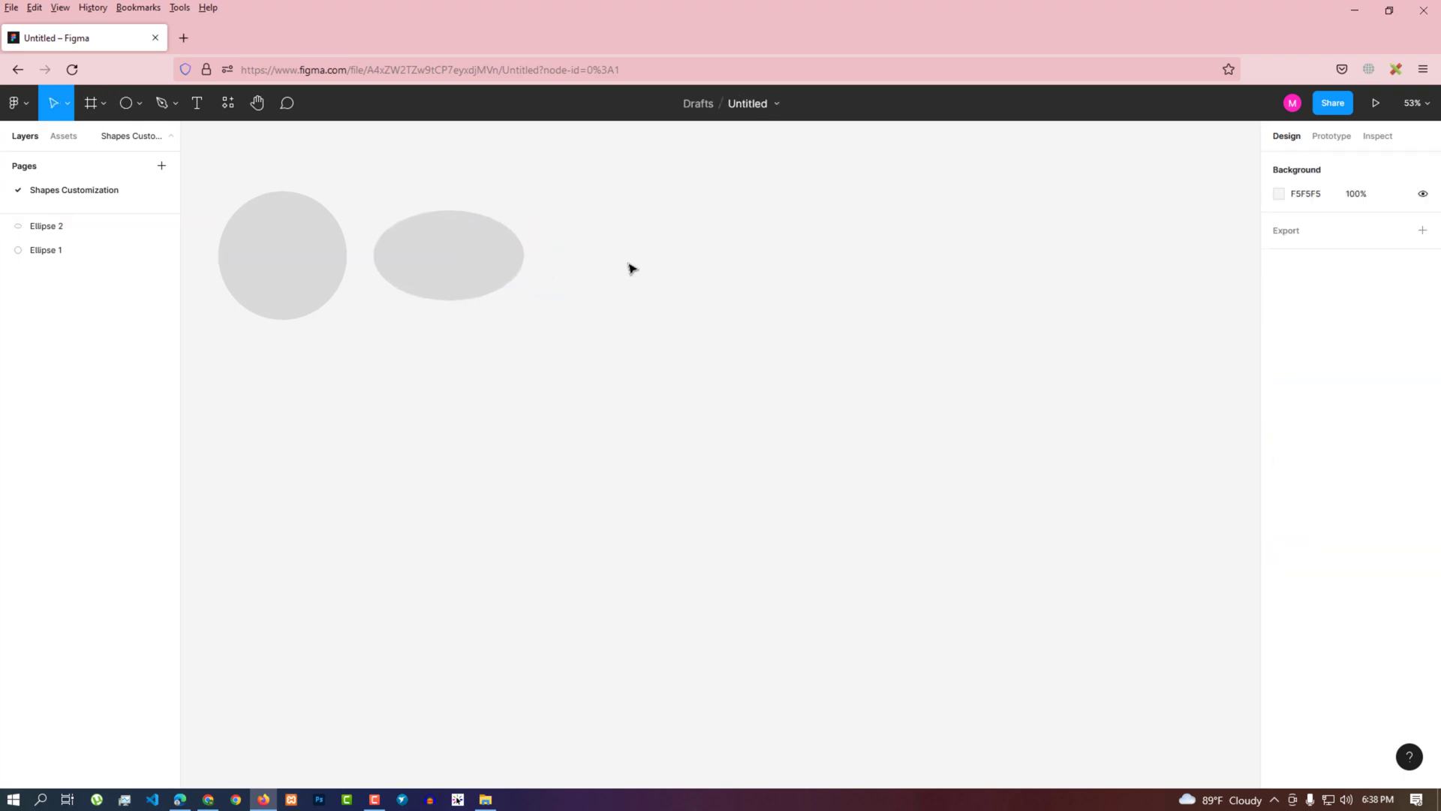
click(125, 110)
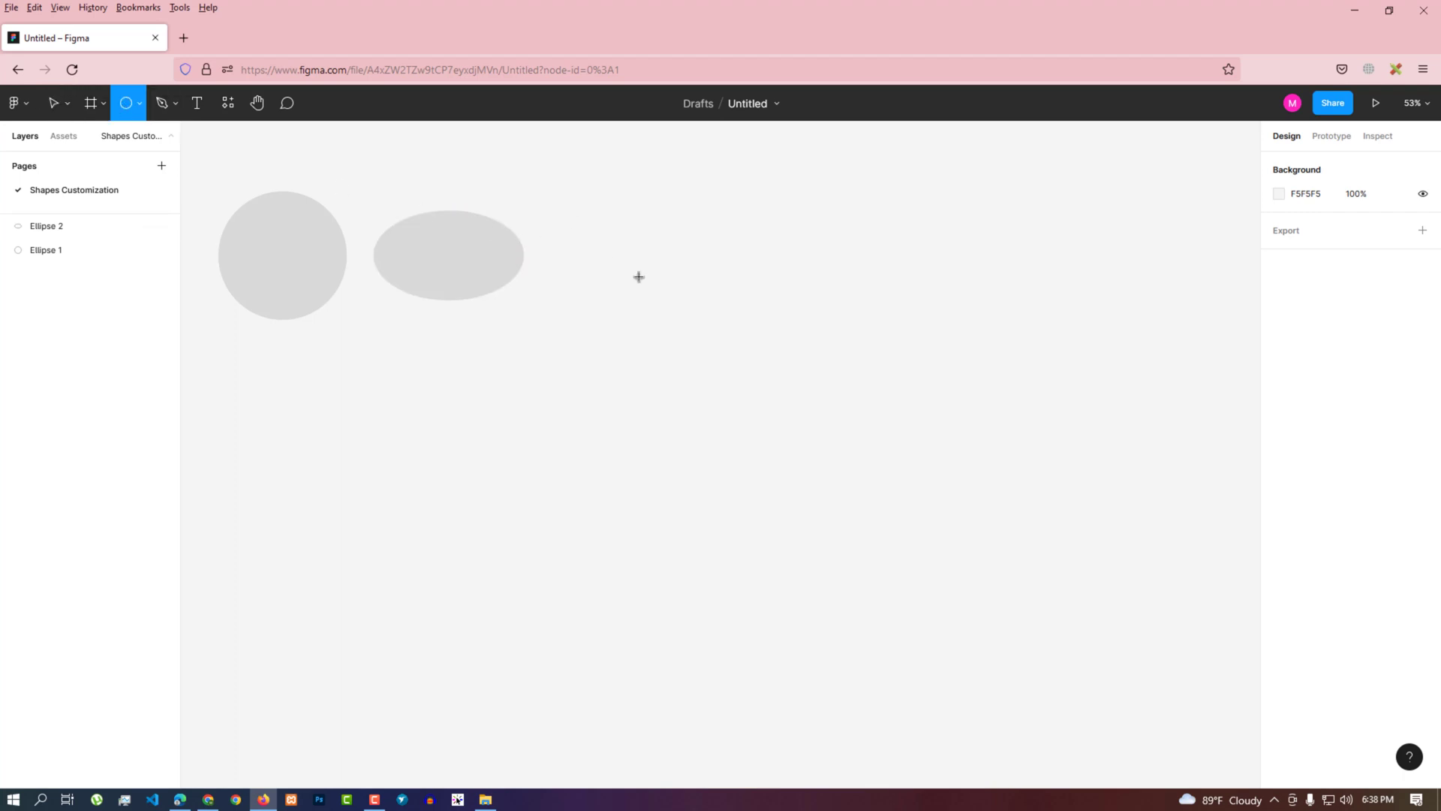
- Draw a 302 × 302 circle right of the oval, evenly spaced with the other shapes
drag(578, 211, 697, 315)
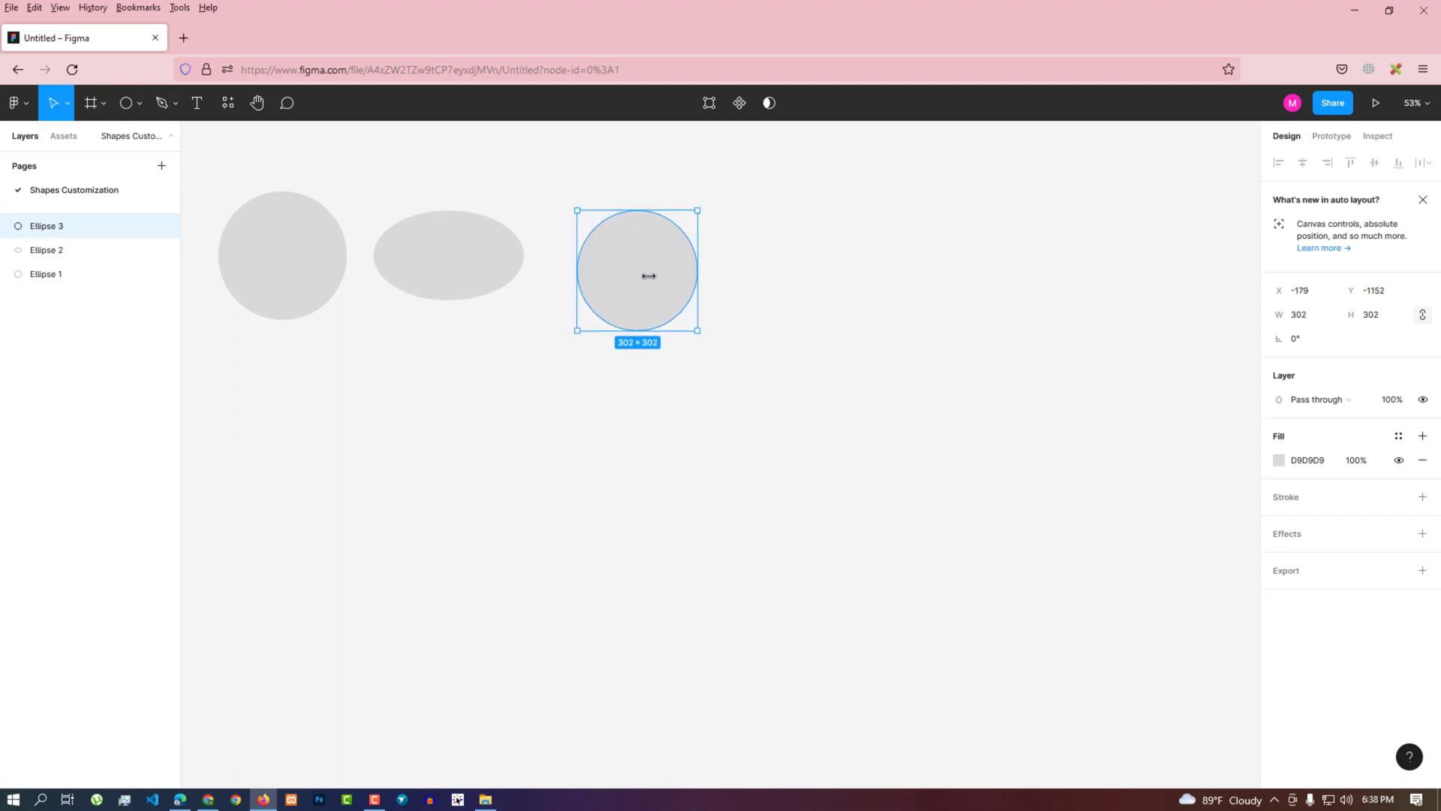
mouse_move(640, 273)
mouse_down()
mouse_move(628, 263)
mouse_move(655, 264)
mouse_up()
scroll(676, 247, up, 3)
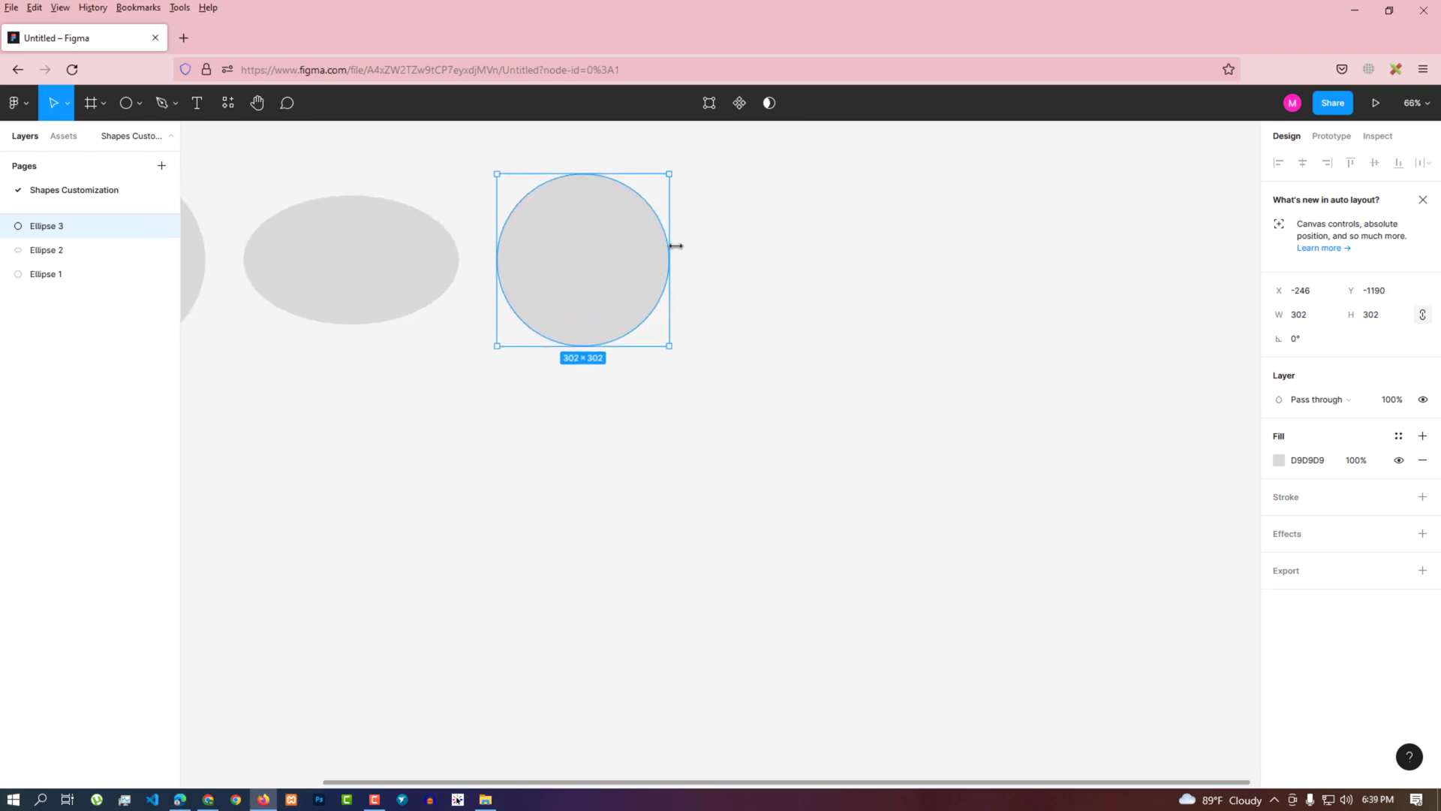
scroll(698, 296, up, 1)
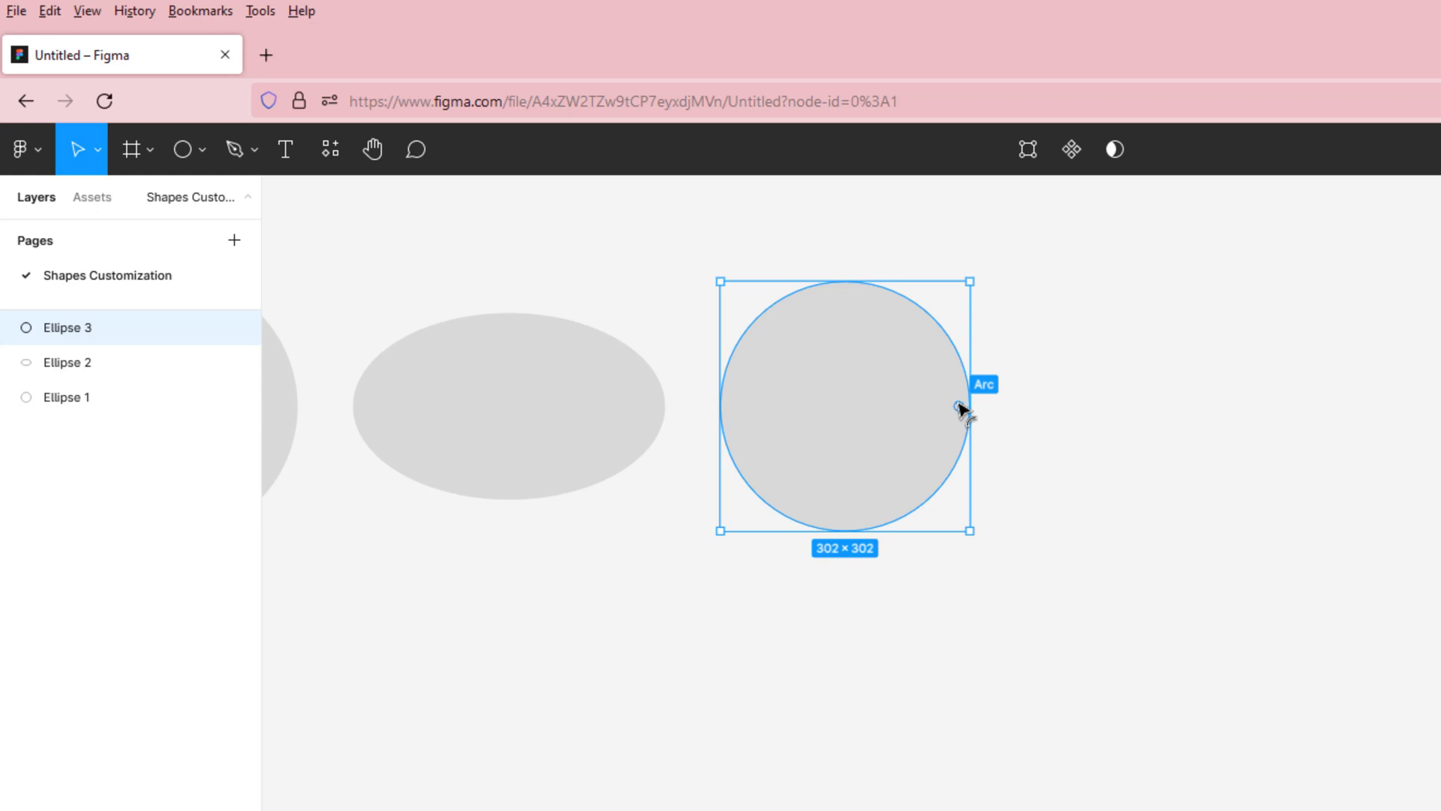
- Adjust Ellipse 3's arc handles until it becomes a bottom half-circle at 50% sweep
drag(959, 406, 844, 287)
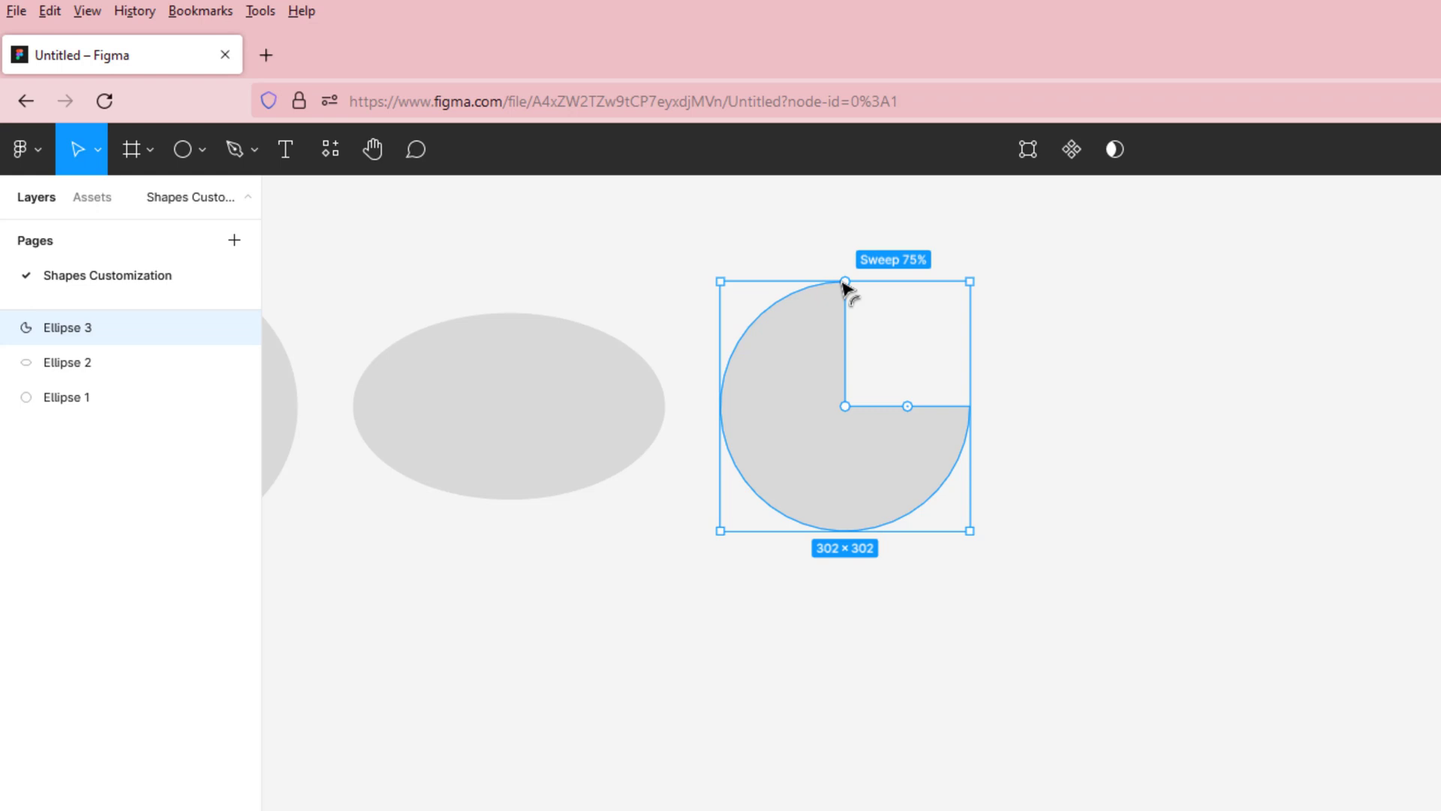
drag(844, 285, 846, 286)
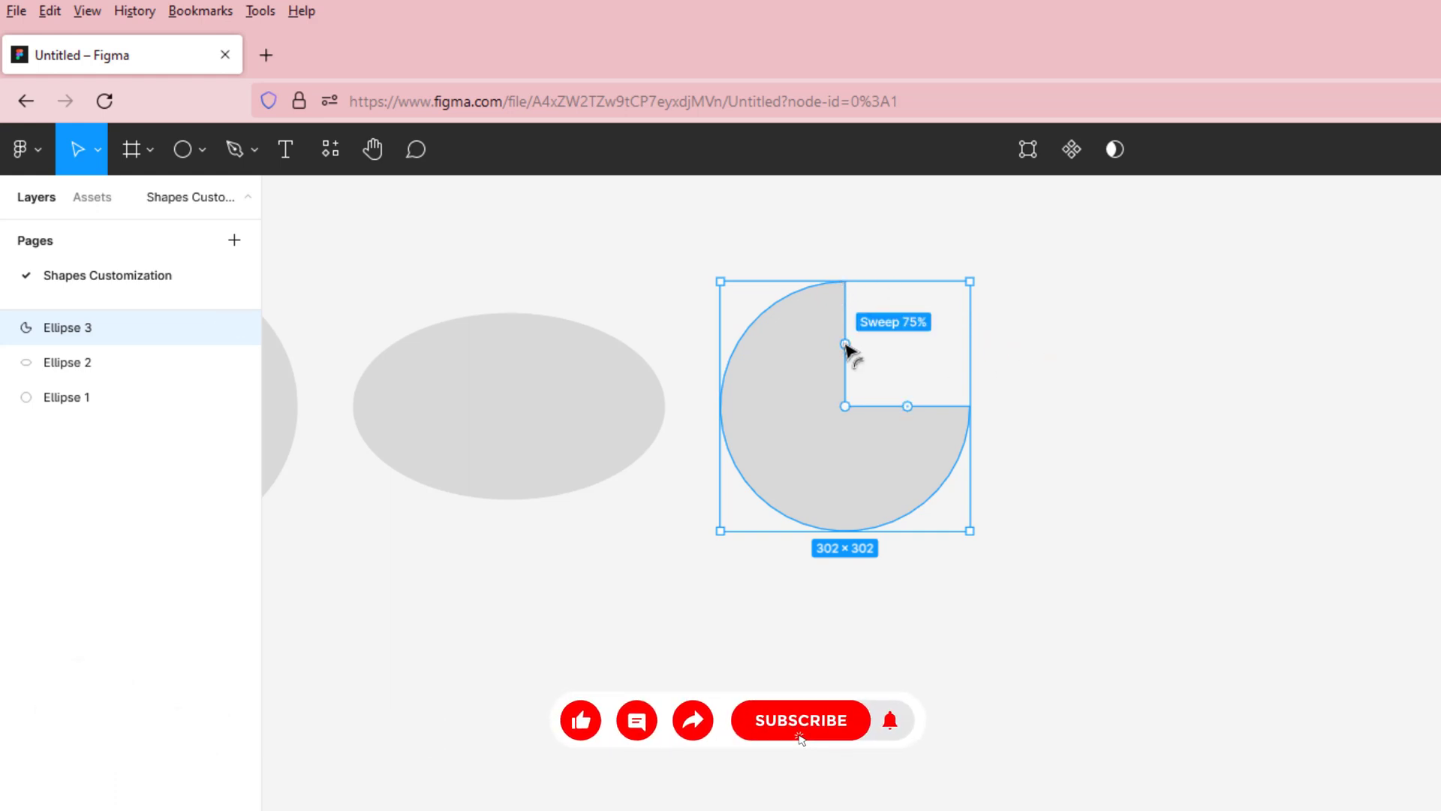
click(1133, 428)
click(835, 437)
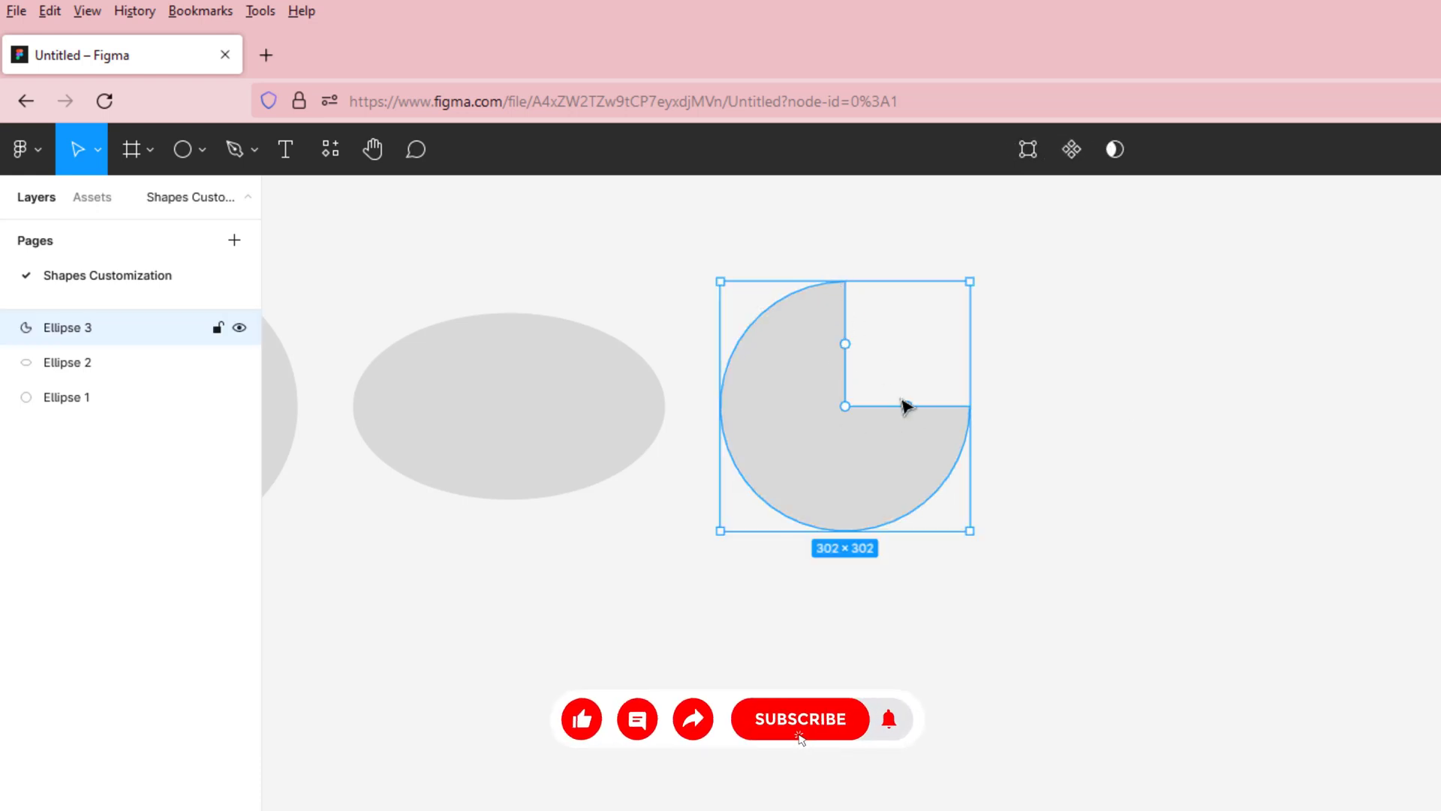
mouse_move(907, 412)
mouse_down()
mouse_move(898, 459)
mouse_move(926, 409)
mouse_up()
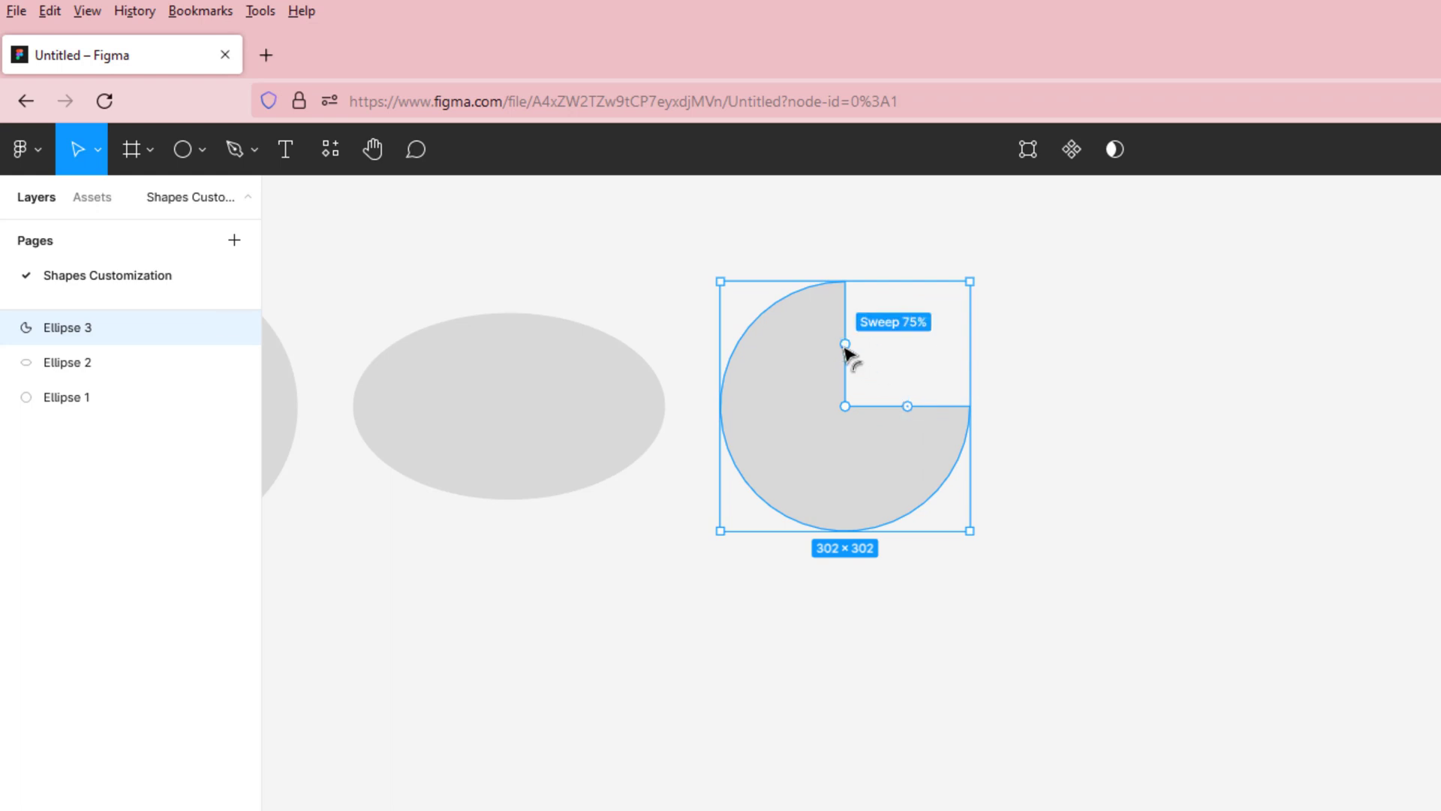
drag(845, 345, 792, 408)
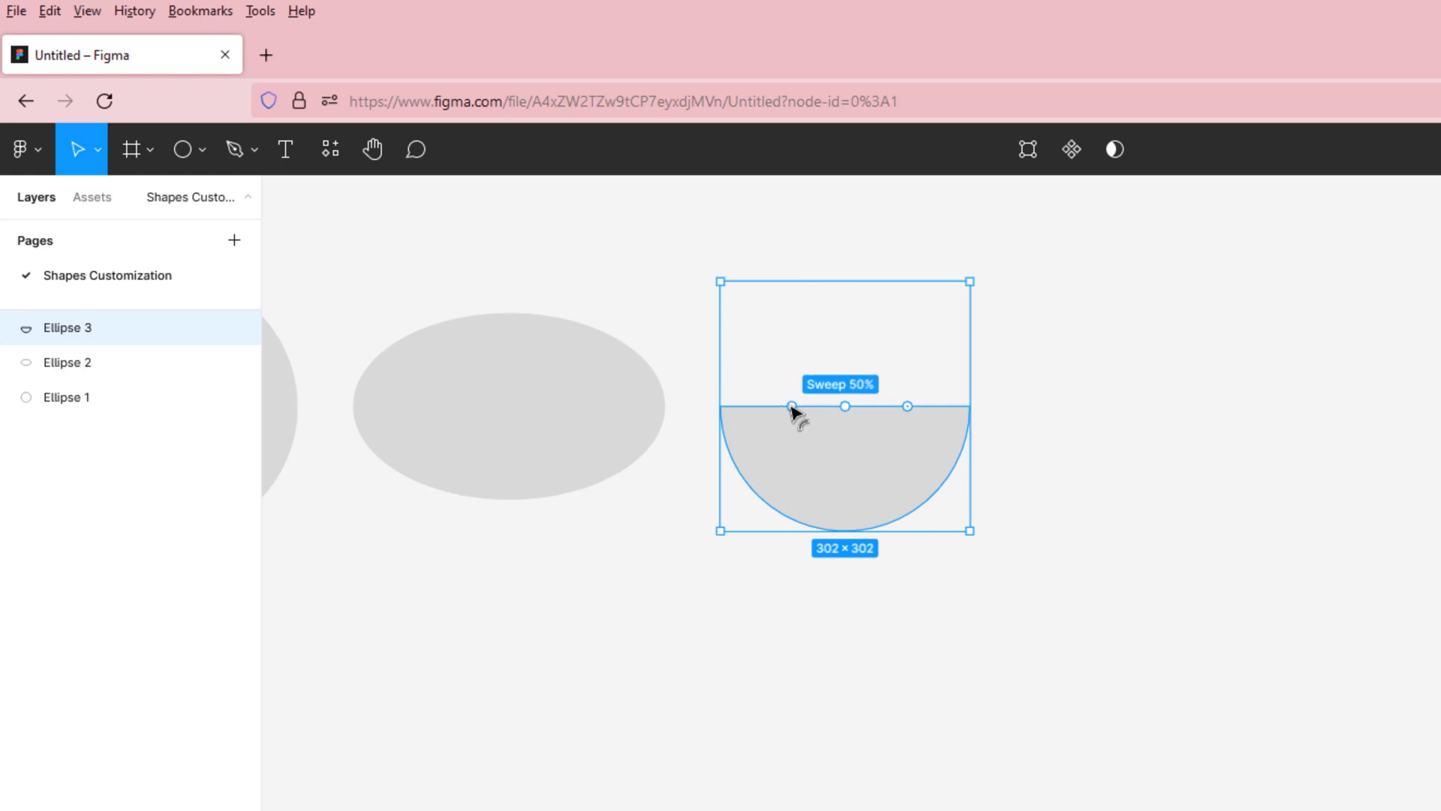
click(1072, 443)
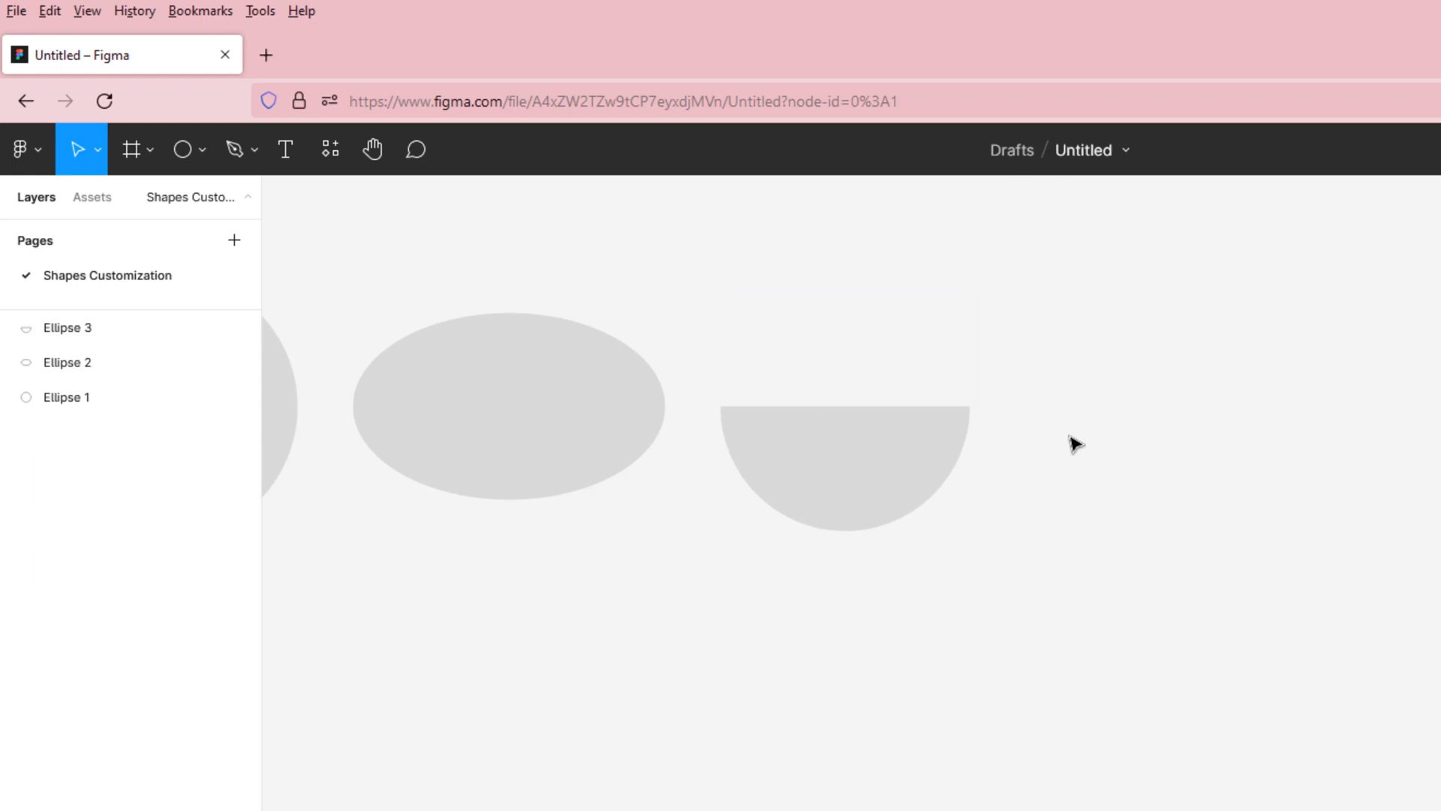
click(818, 488)
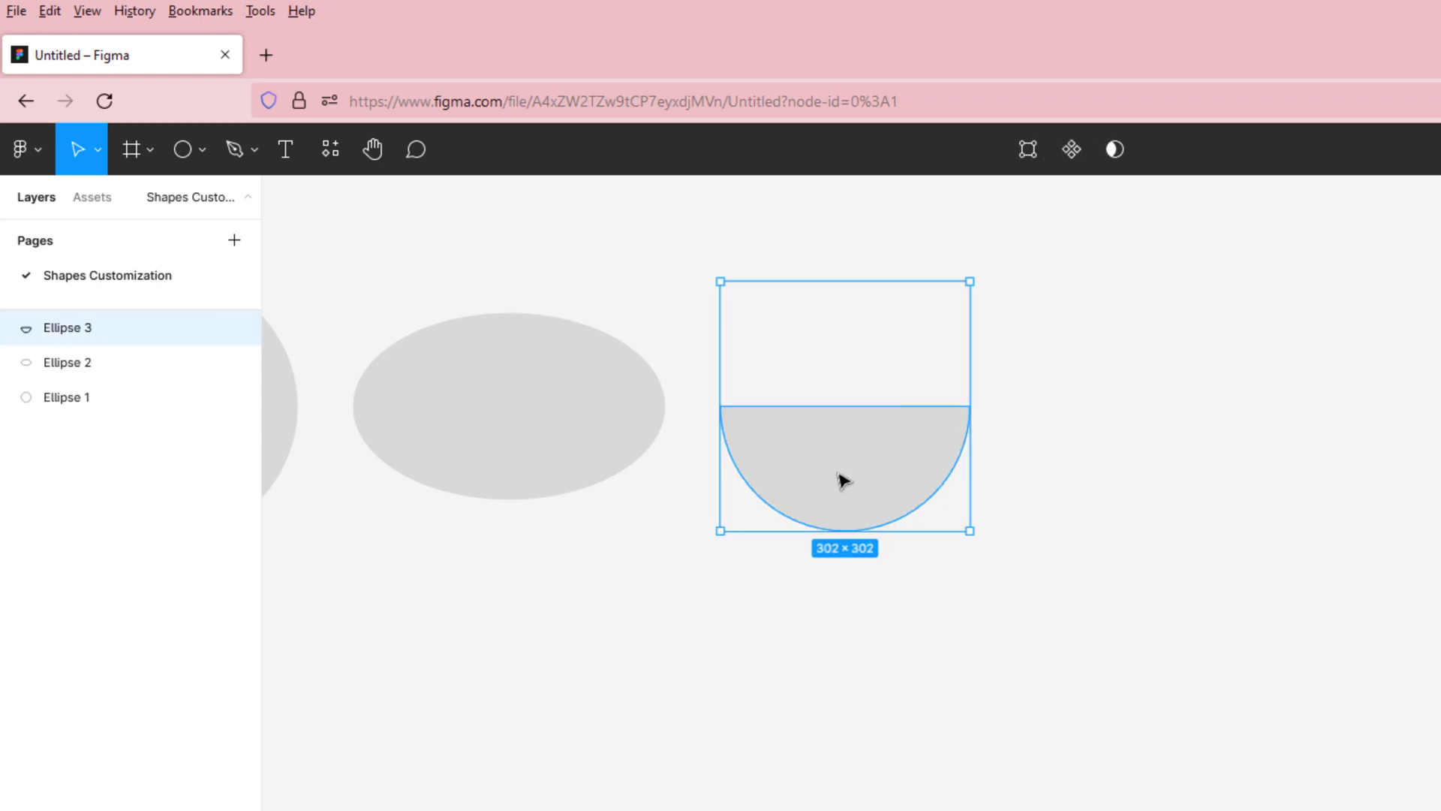
- Draw a fourth circle, Ellipse 4 at 236 × 236, right of the half-circle
mouse_move(788, 412)
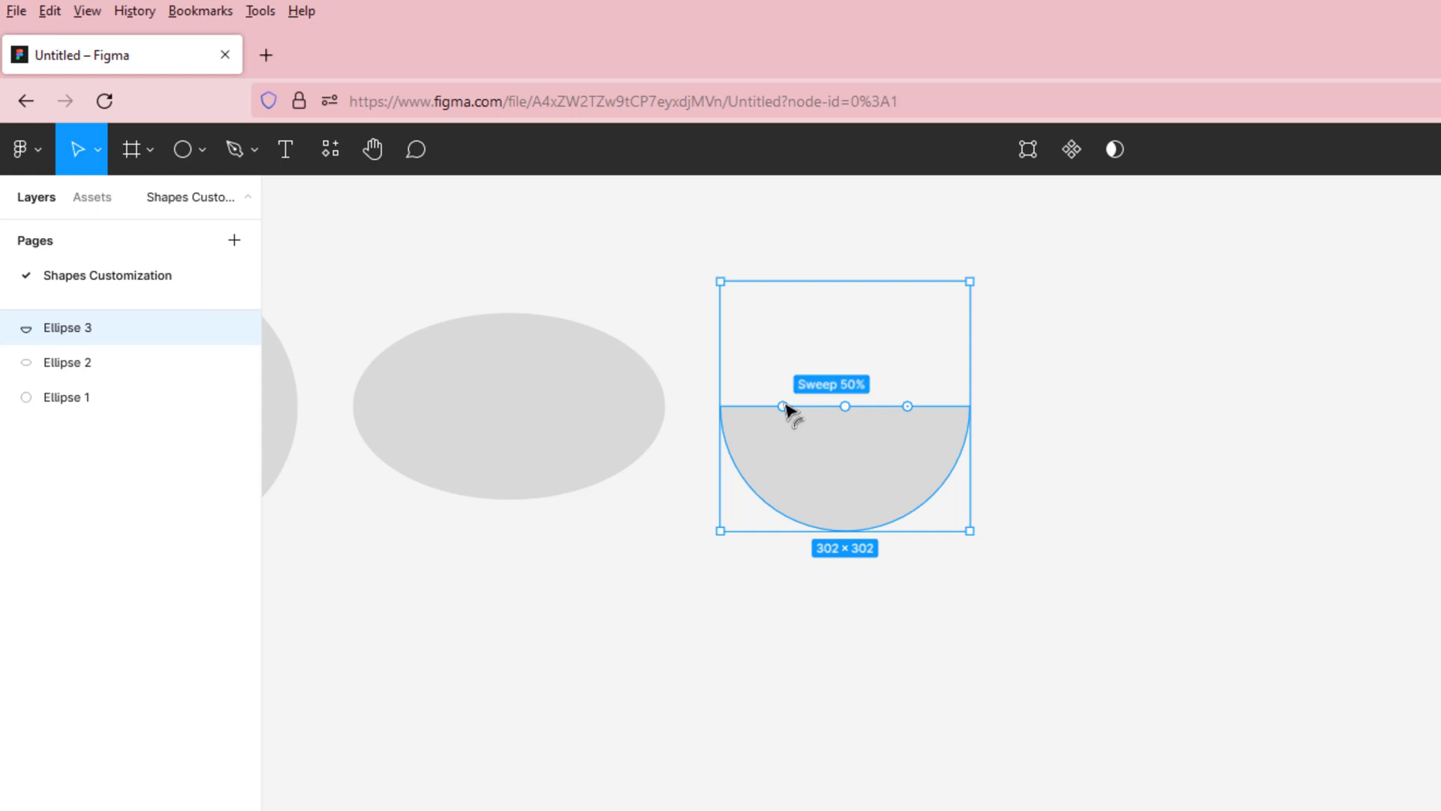
click(180, 156)
mouse_move(1047, 337)
mouse_down()
mouse_move(1283, 530)
mouse_move(1238, 484)
mouse_up()
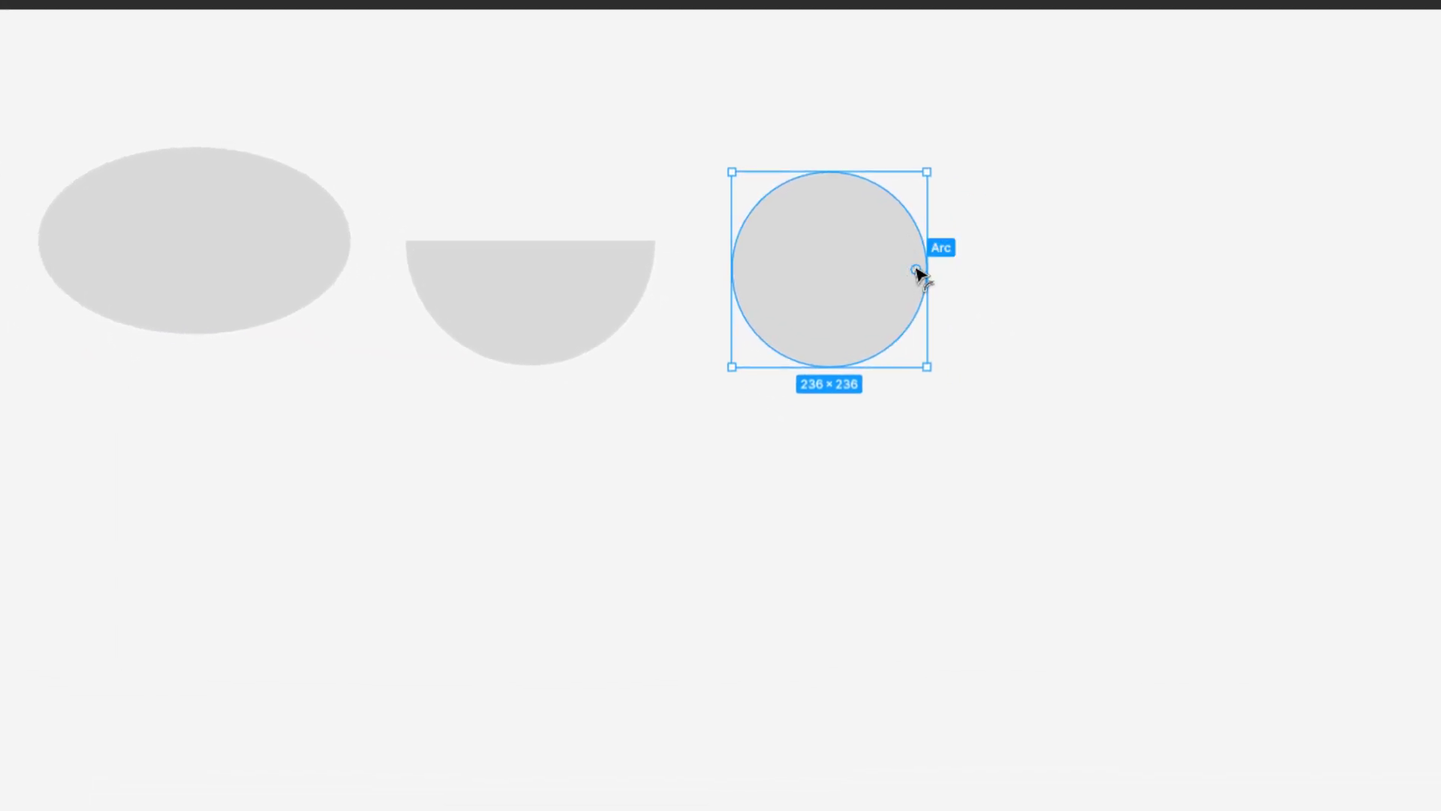
- Set Ellipse 4's sweep to 75%, making a three-quarter pie
drag(916, 270, 832, 197)
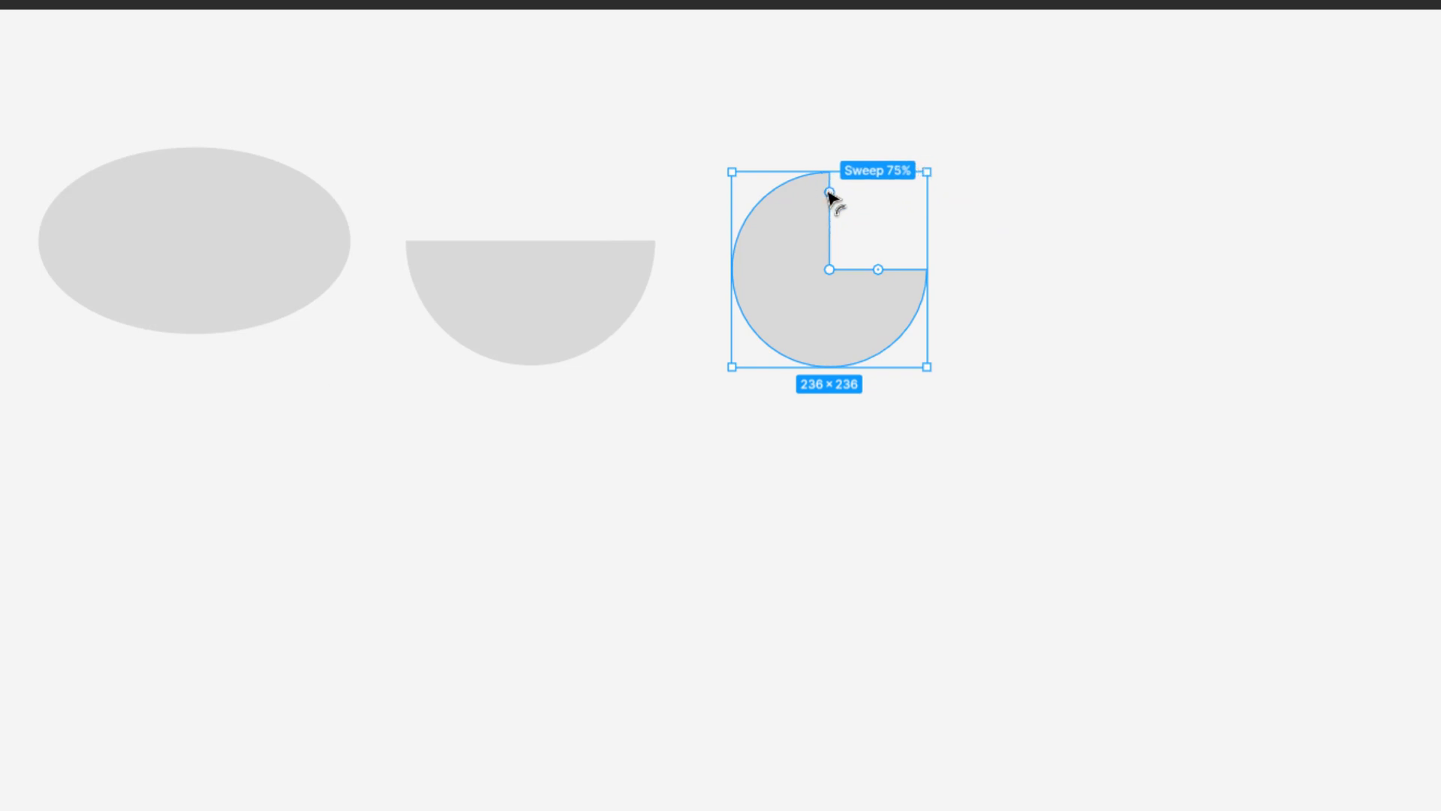
drag(831, 196, 831, 197)
click(1023, 257)
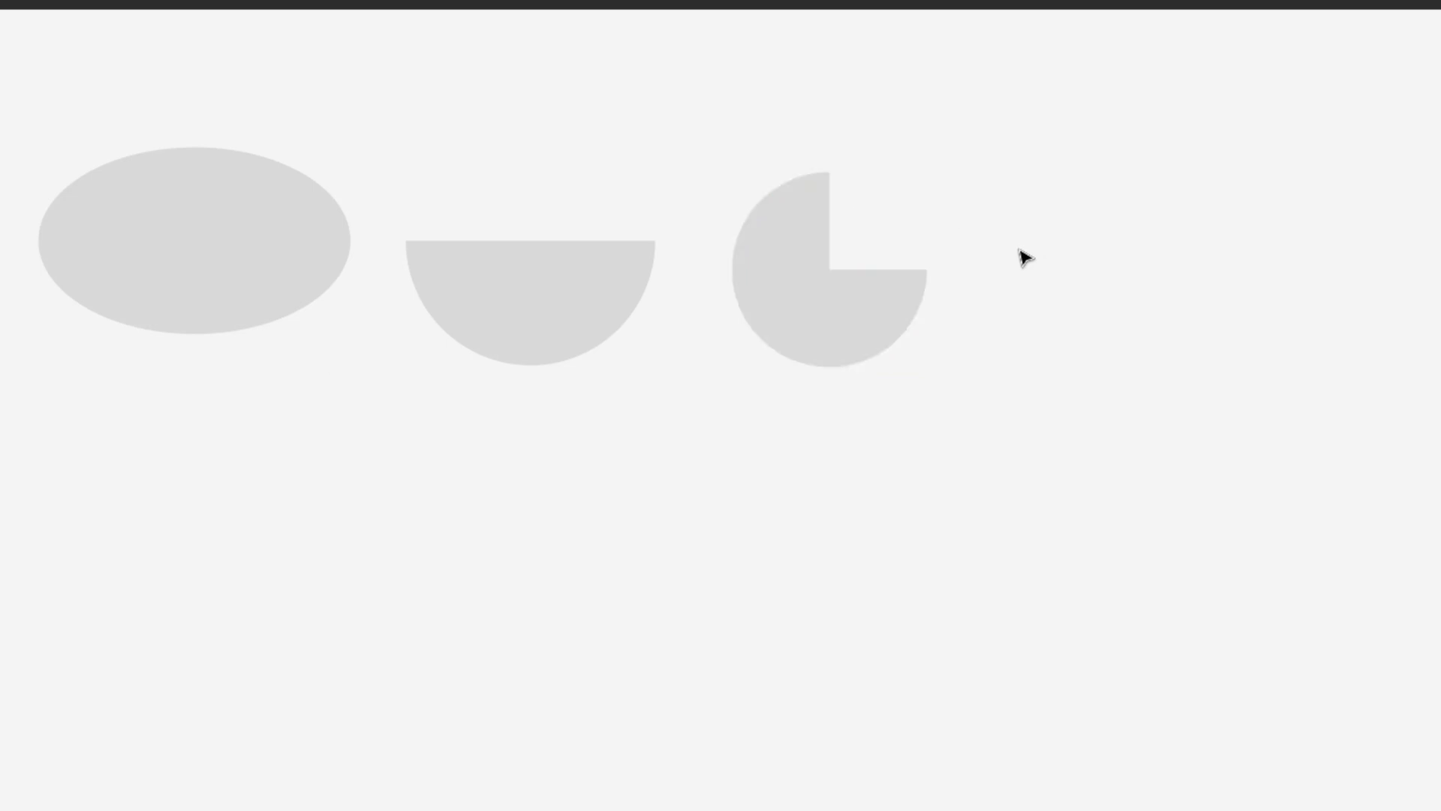
- Draw a 208 × 208 circle, cut it to a 25% quarter wedge, and align it with the row
key(o)
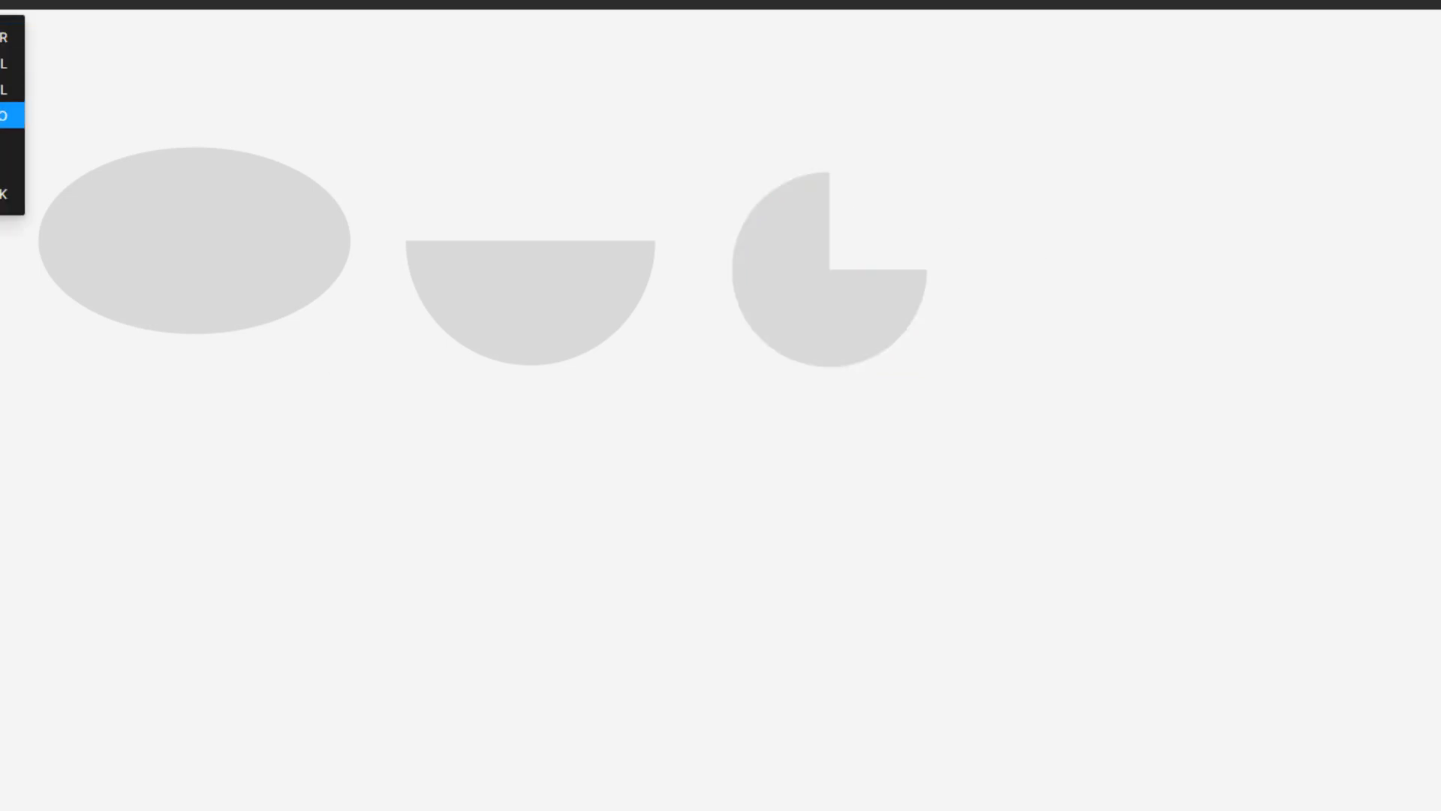
drag(1001, 182, 1171, 355)
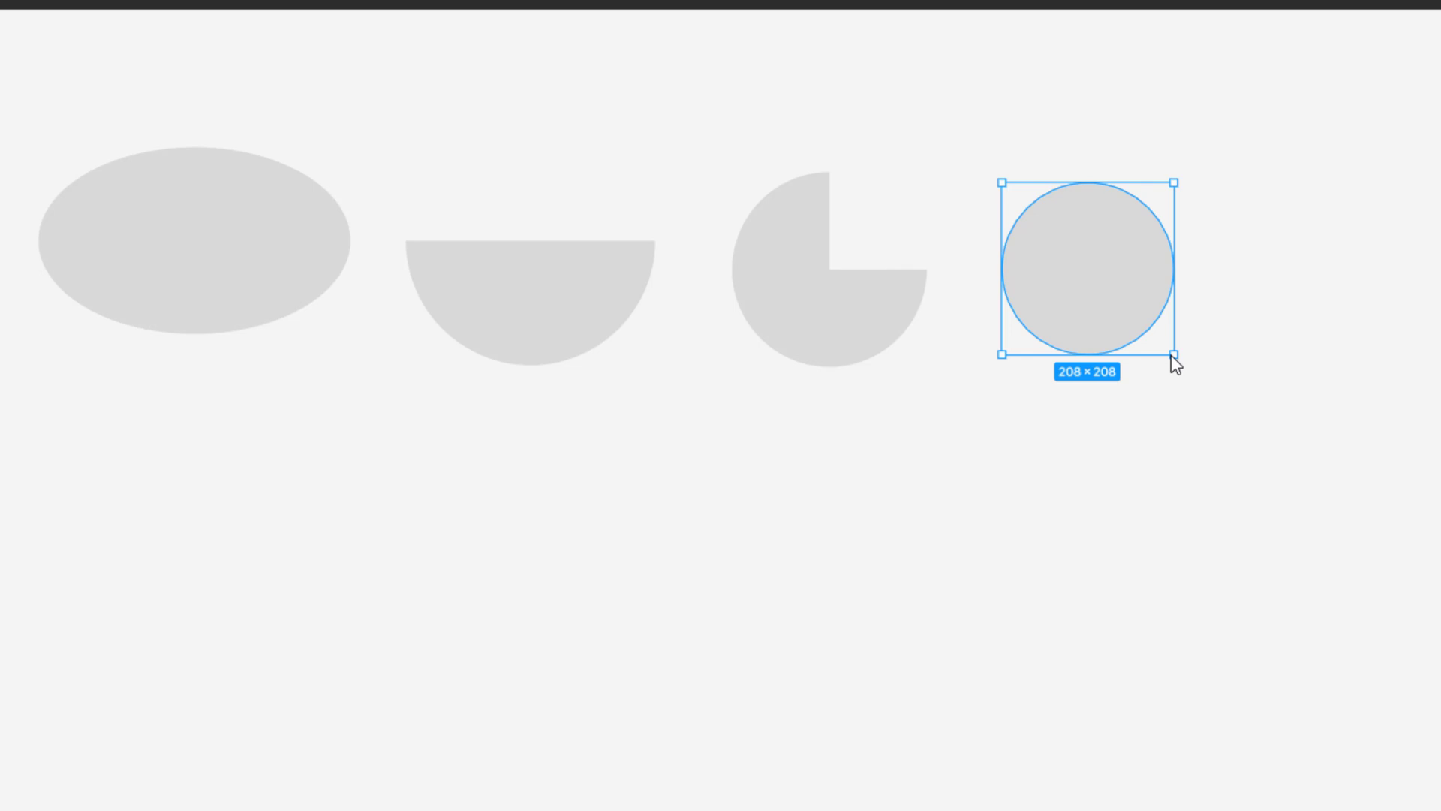
drag(1165, 272, 1086, 339)
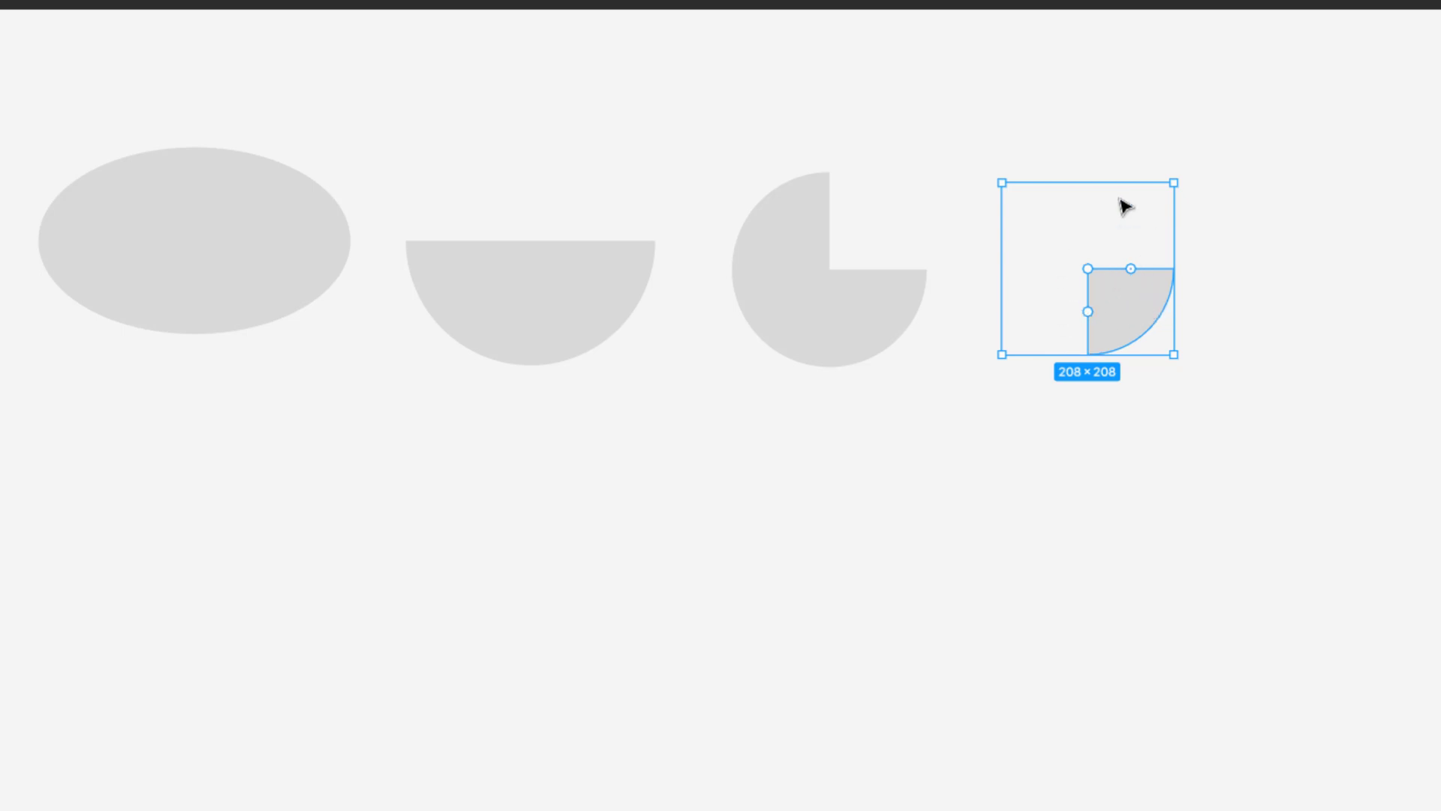
click(1248, 236)
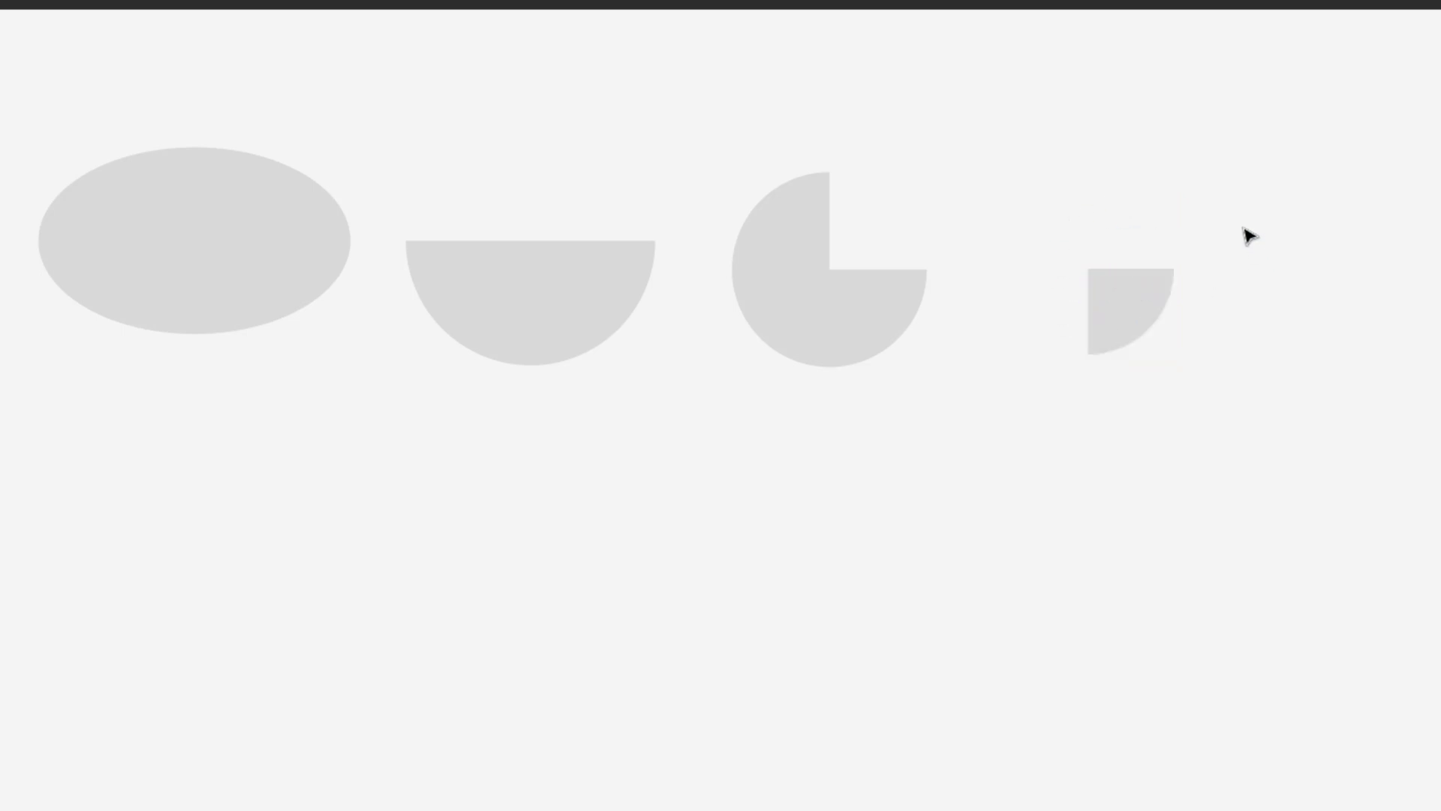
click(1125, 299)
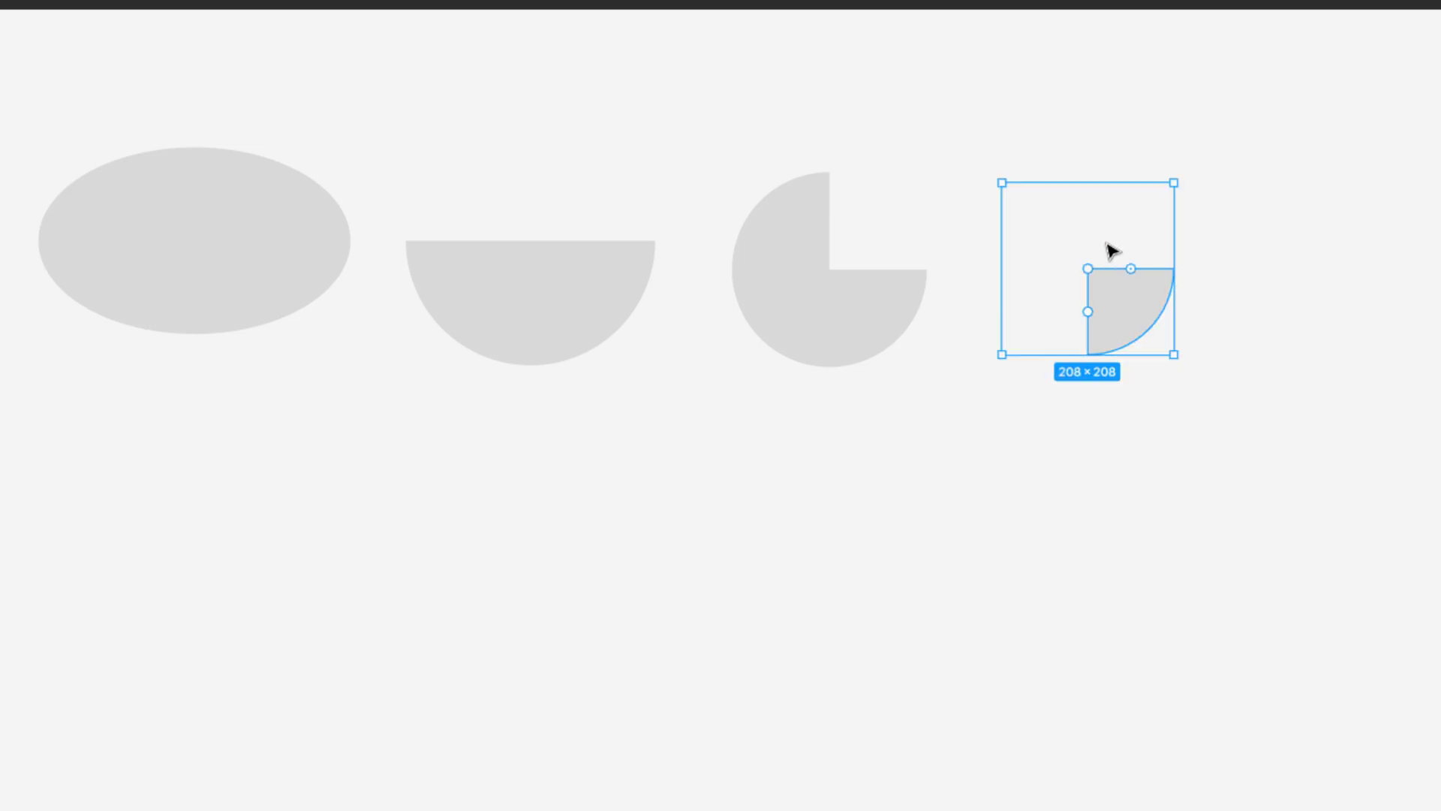
scroll(1264, 265, down, 5)
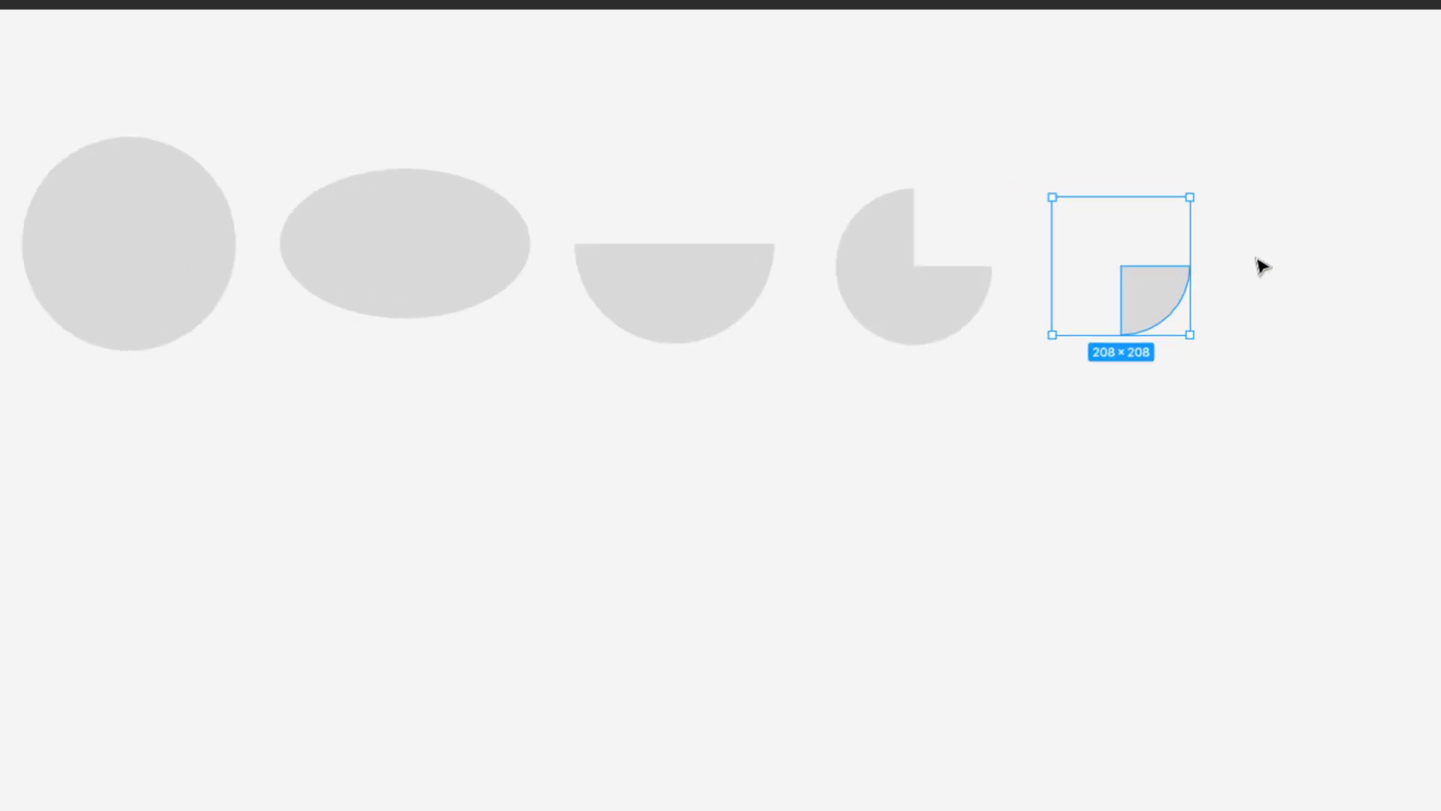
drag(1150, 283, 1154, 277)
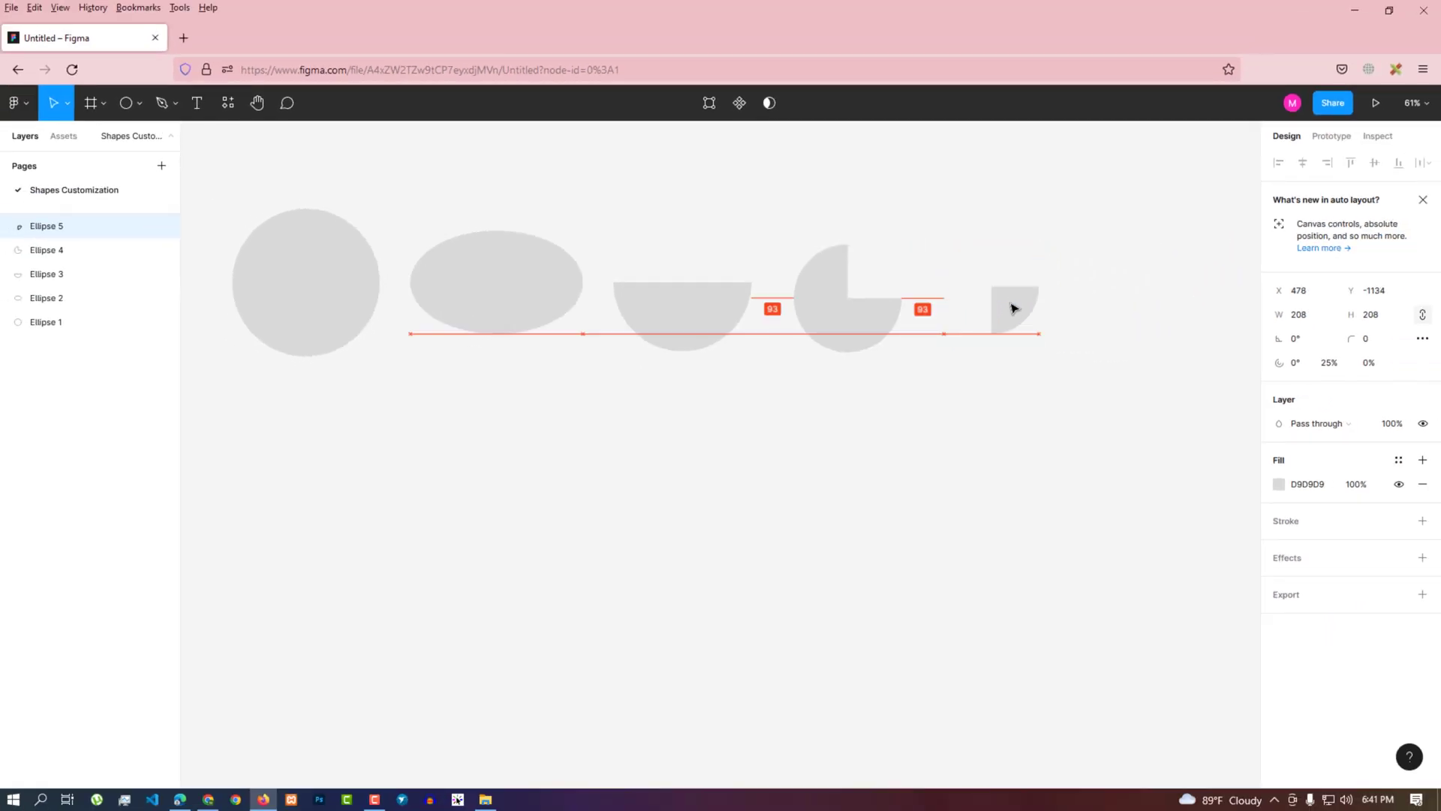
drag(1014, 308, 1014, 314)
- Draw Ellipse 6, a 285 × 285 circle, centred beneath the first circle
click(545, 371)
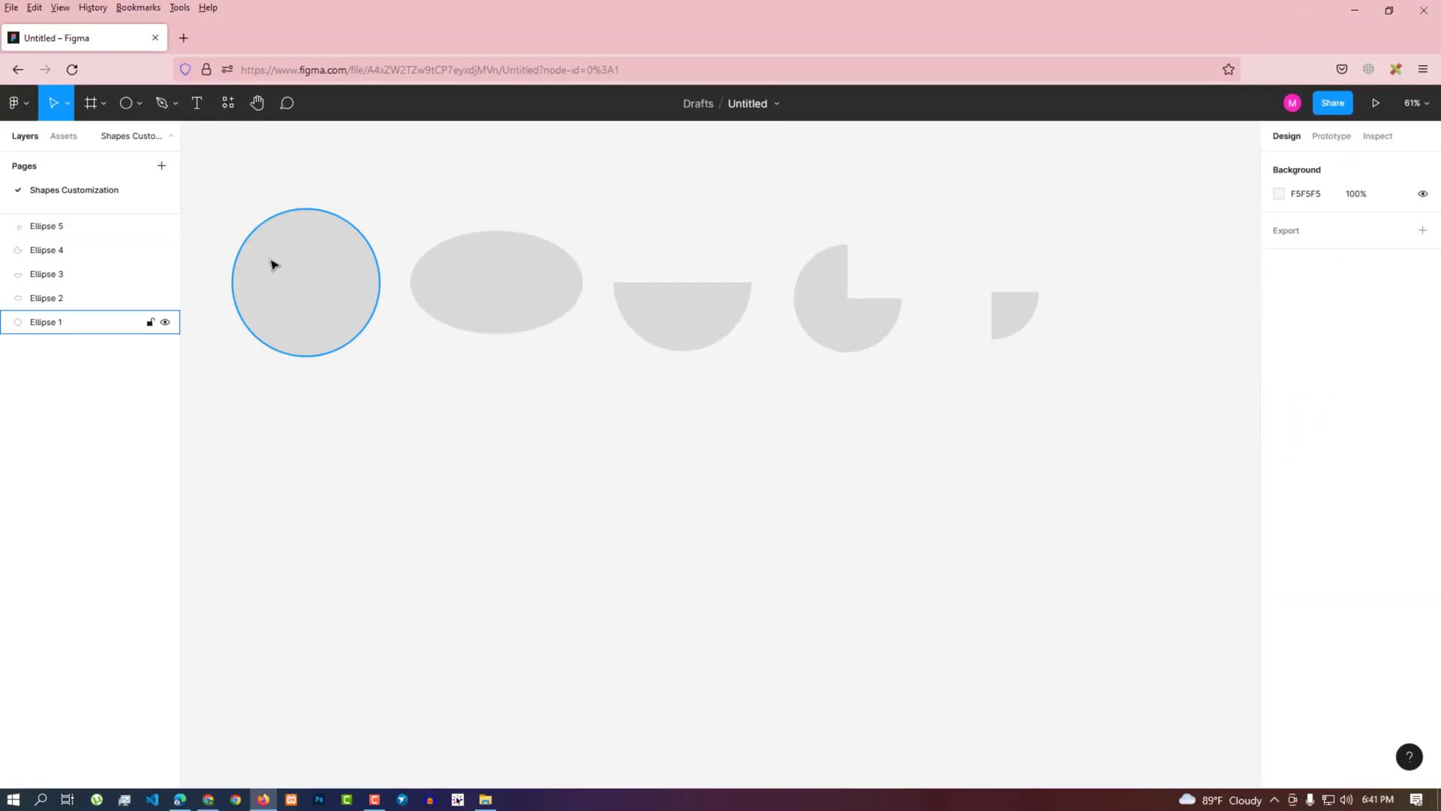
click(140, 105)
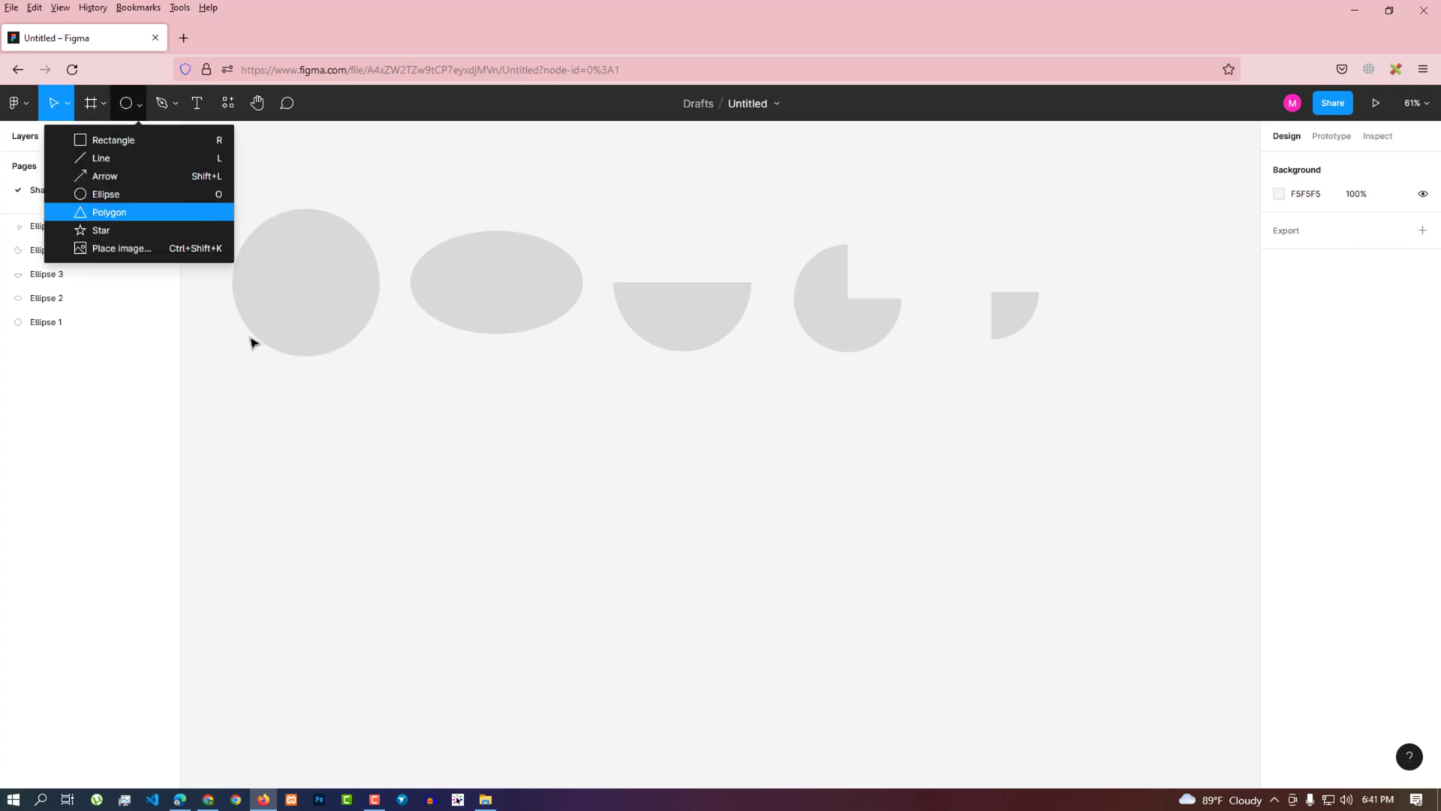
key(o)
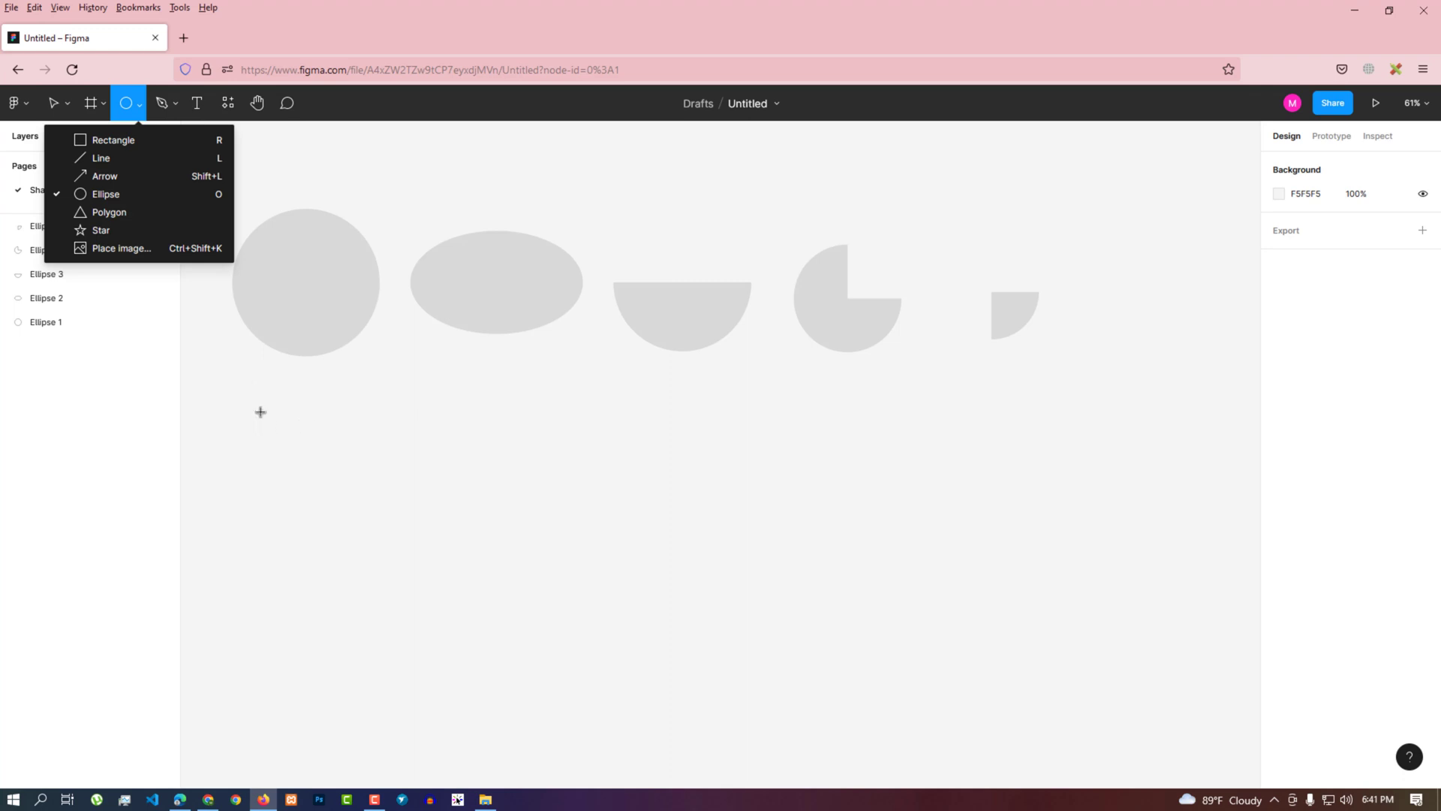
click(330, 463)
drag(259, 410, 388, 517)
drag(339, 466, 331, 459)
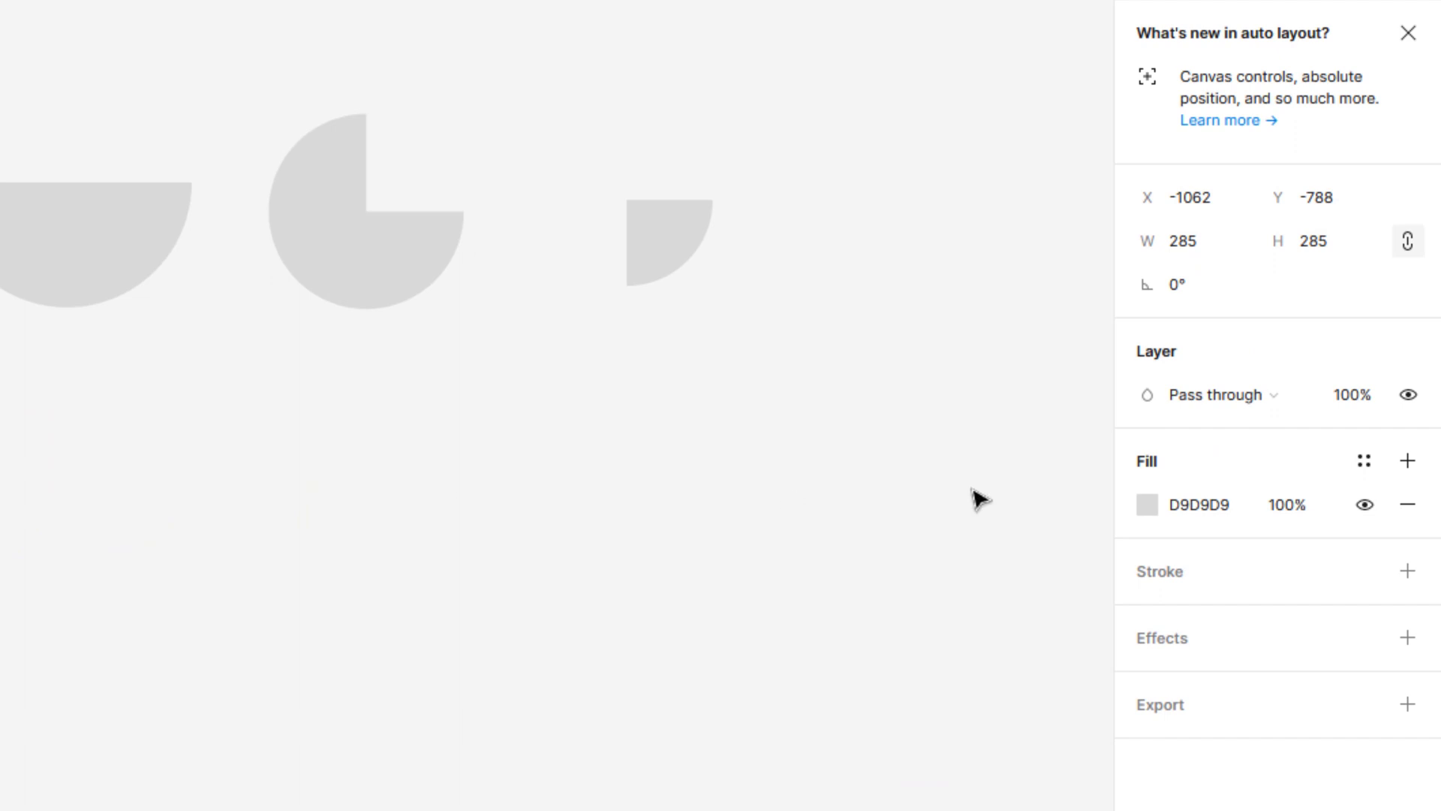
- Add an inside stroke of weight 30 to the circle and remove its grey fill
click(1407, 575)
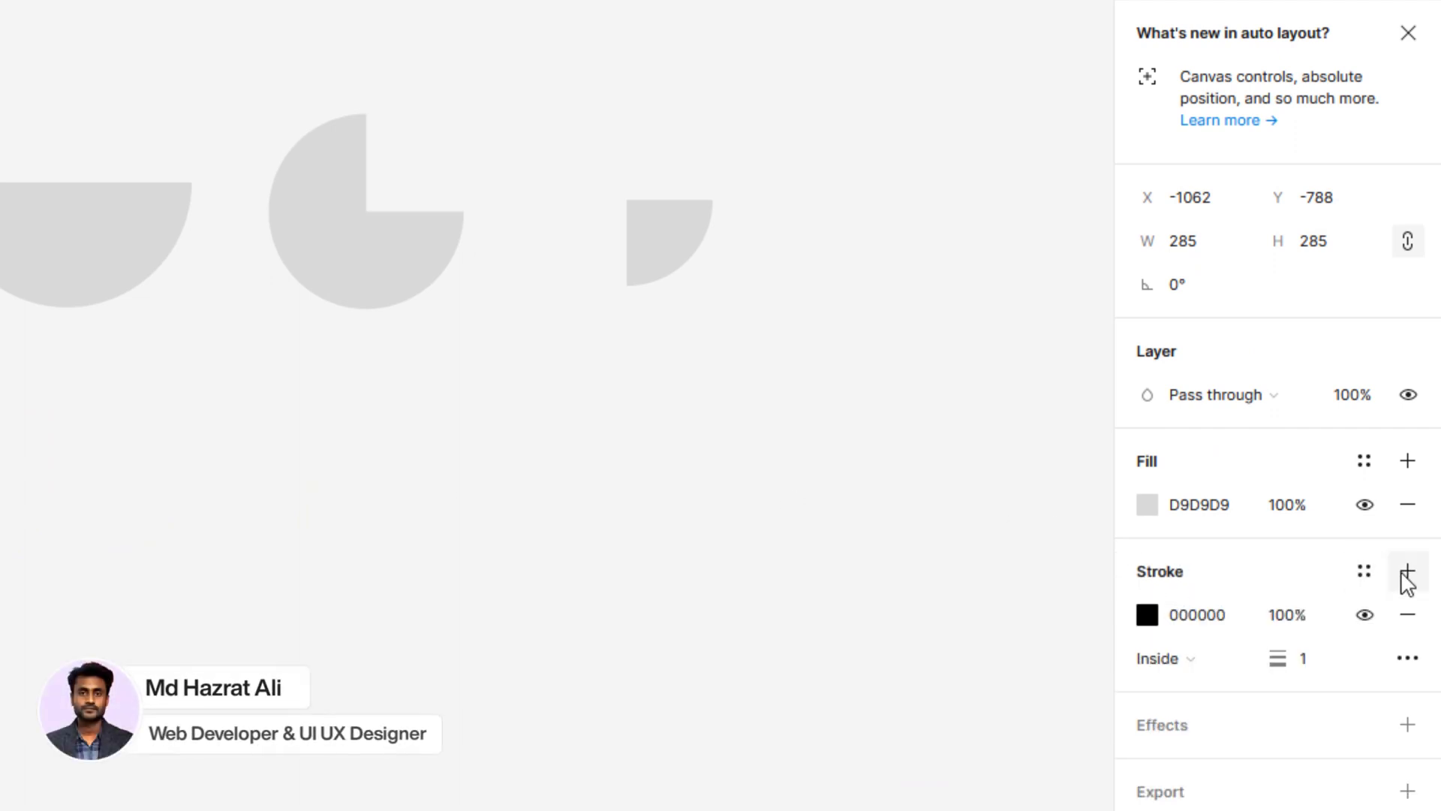
click(1315, 664)
text(30)
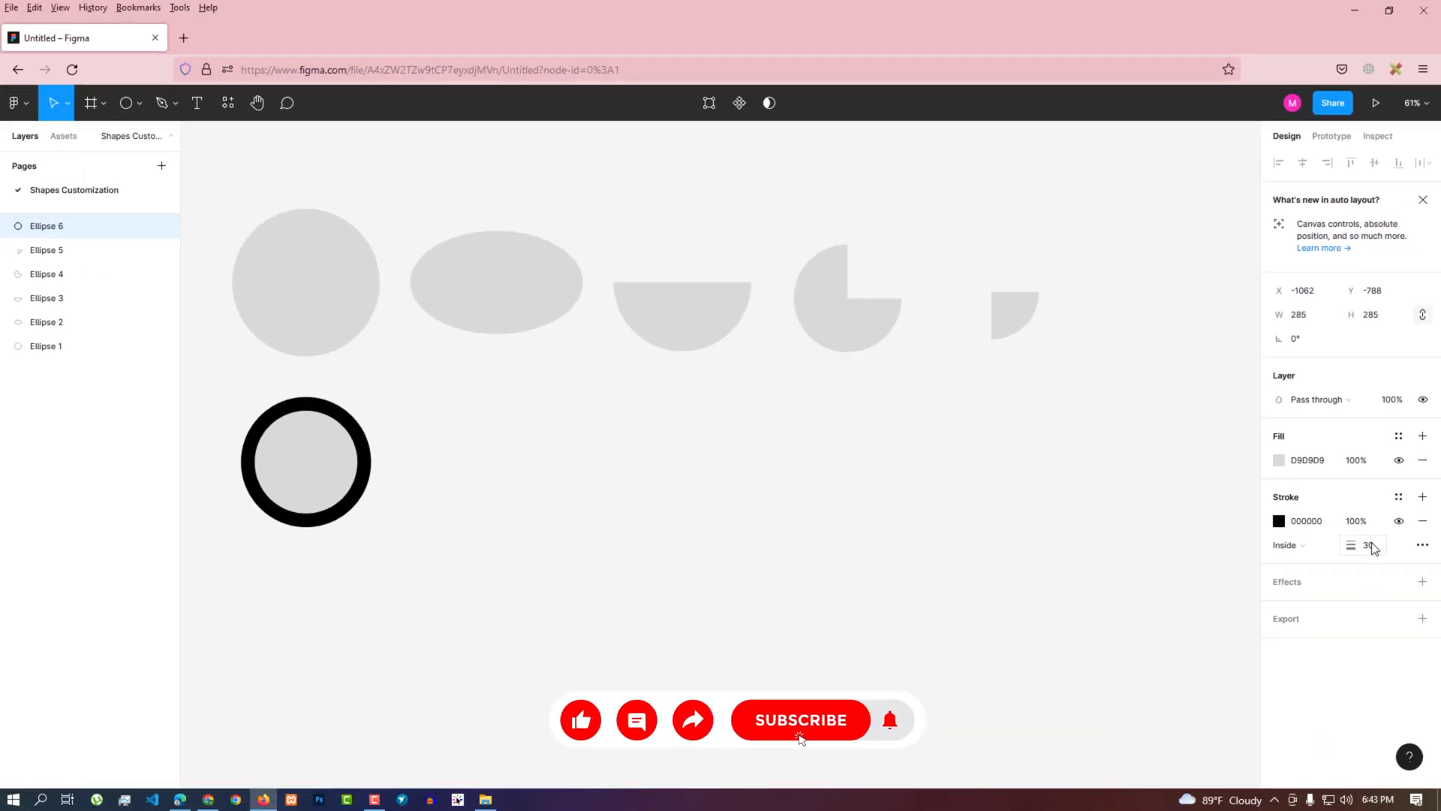
key(Return)
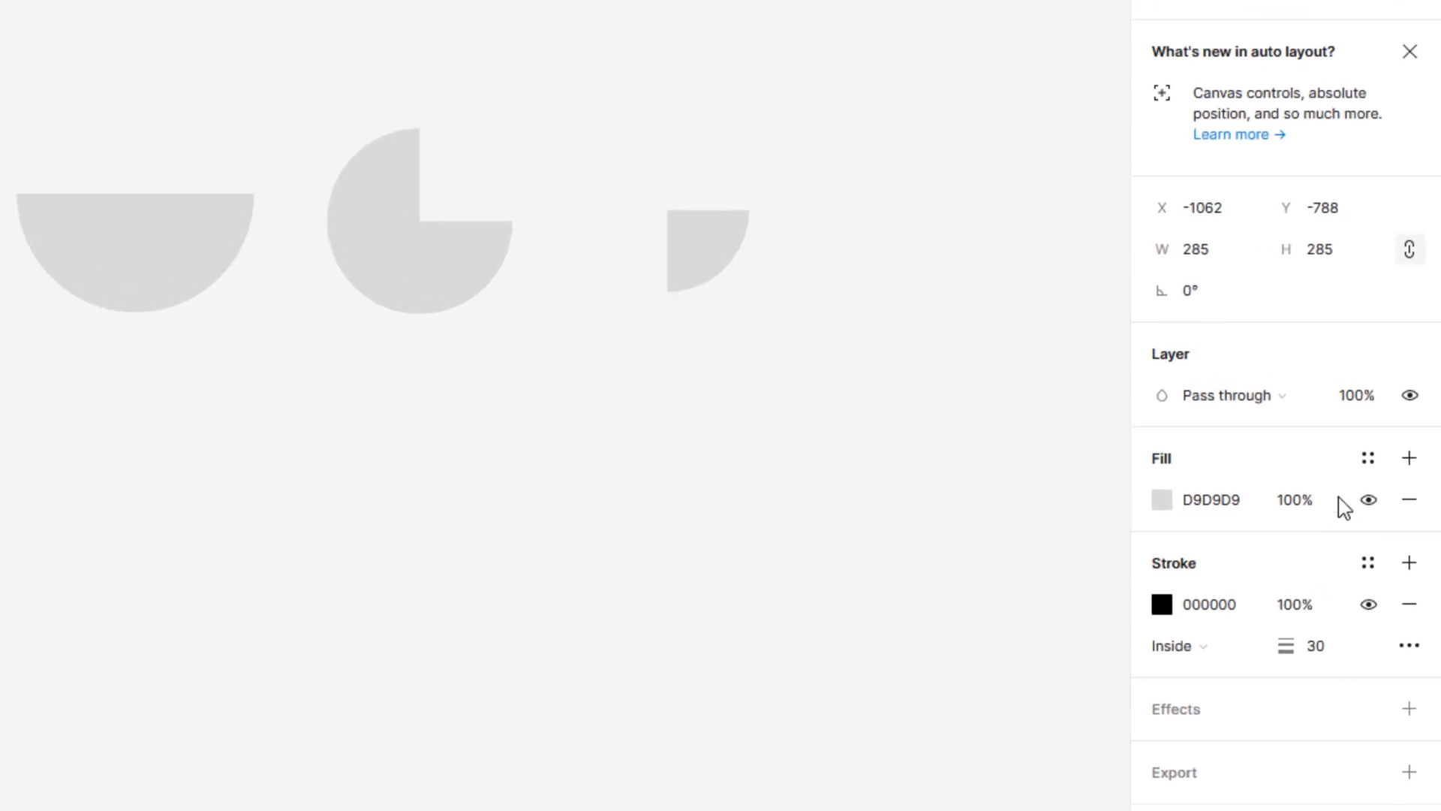
click(1412, 509)
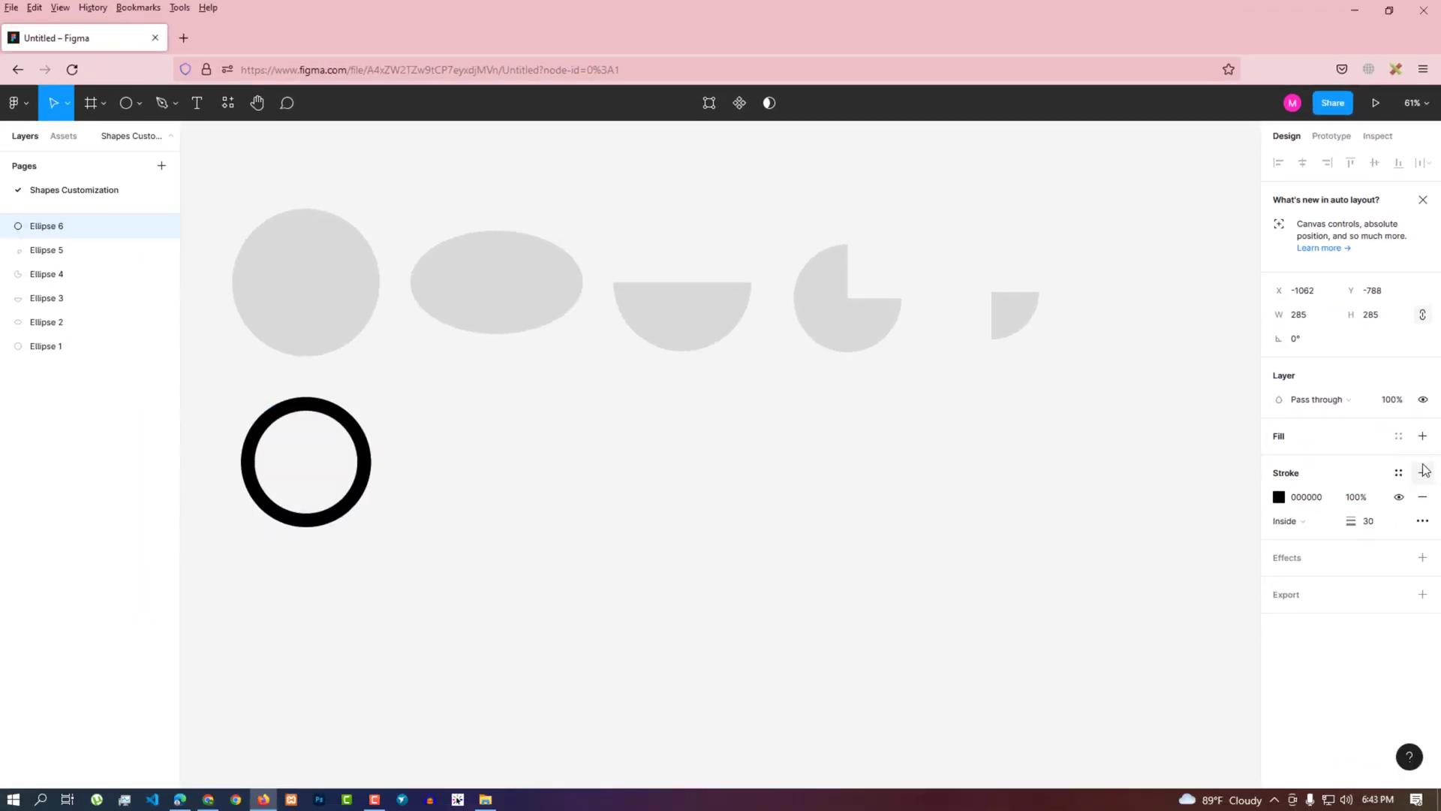
- Set the ring's stroke colour to C5BFBF and raise its weight to 50
click(354, 457)
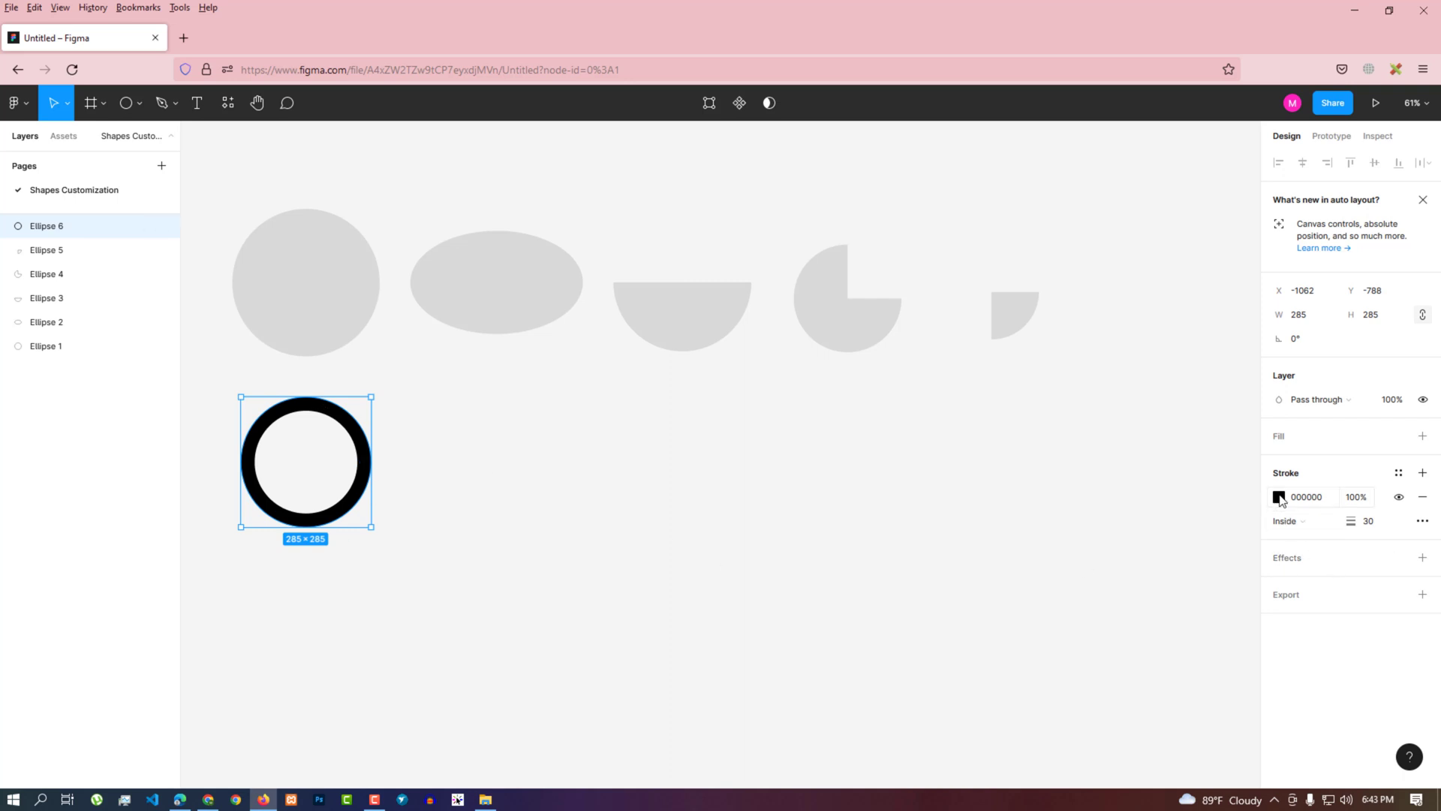
click(1279, 497)
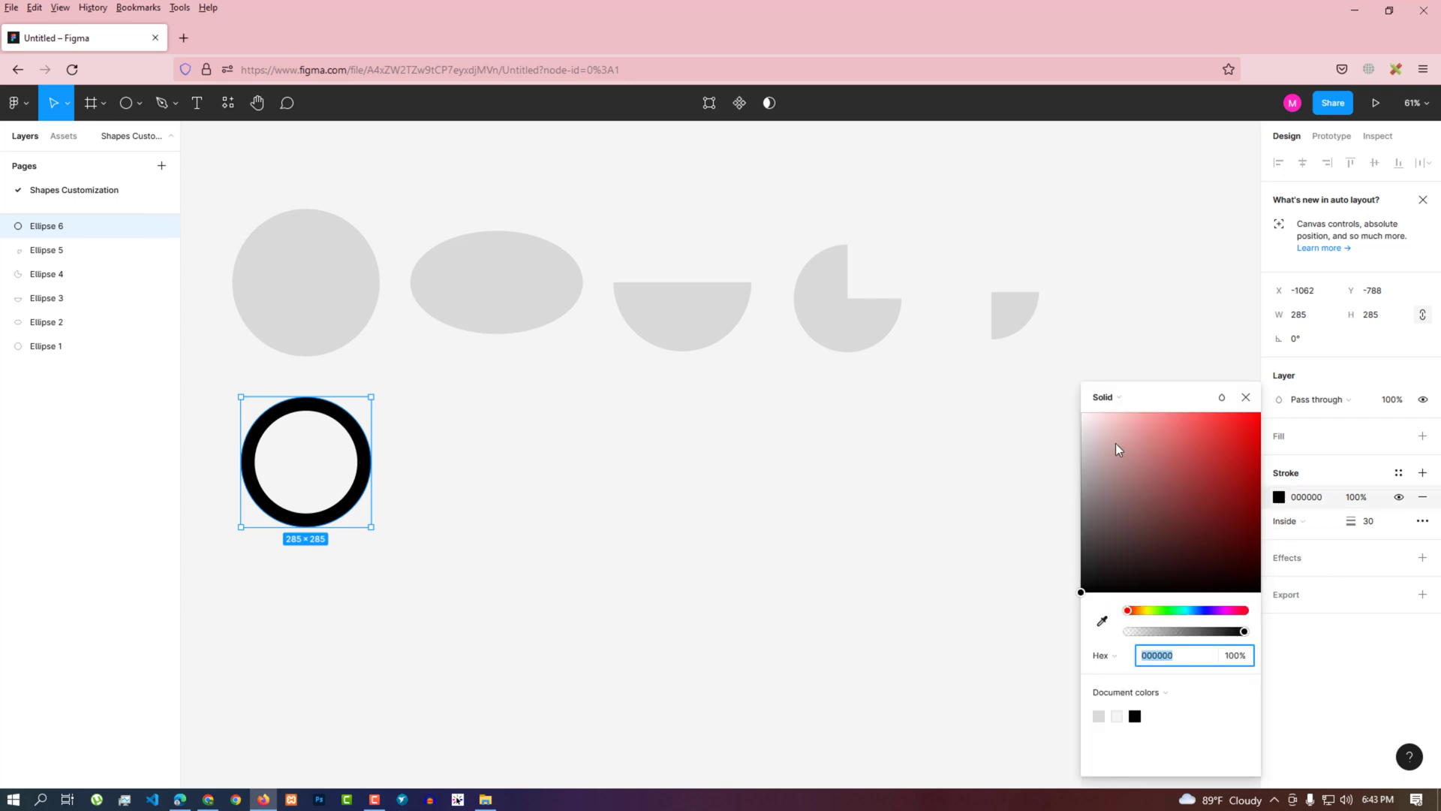
click(1087, 454)
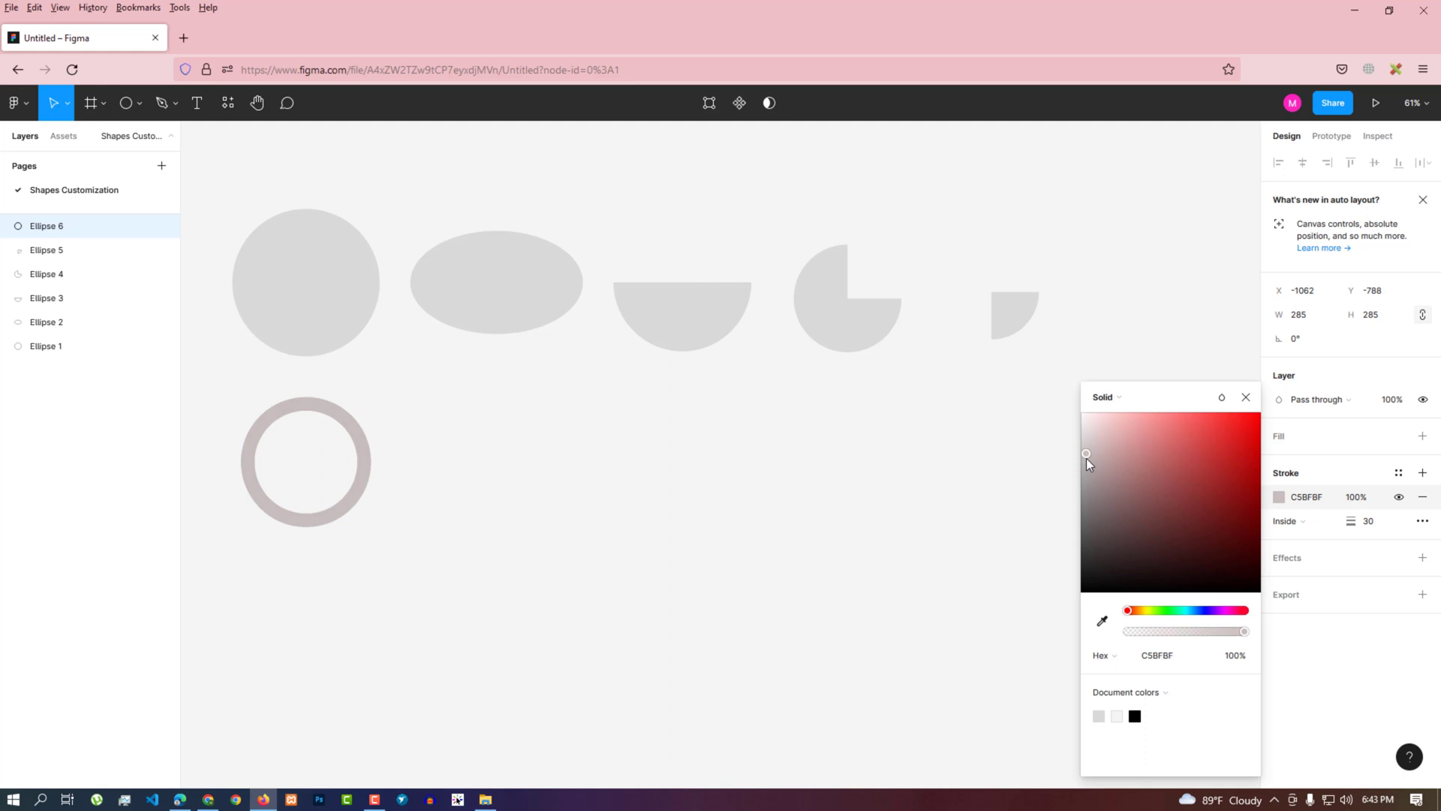
click(1246, 397)
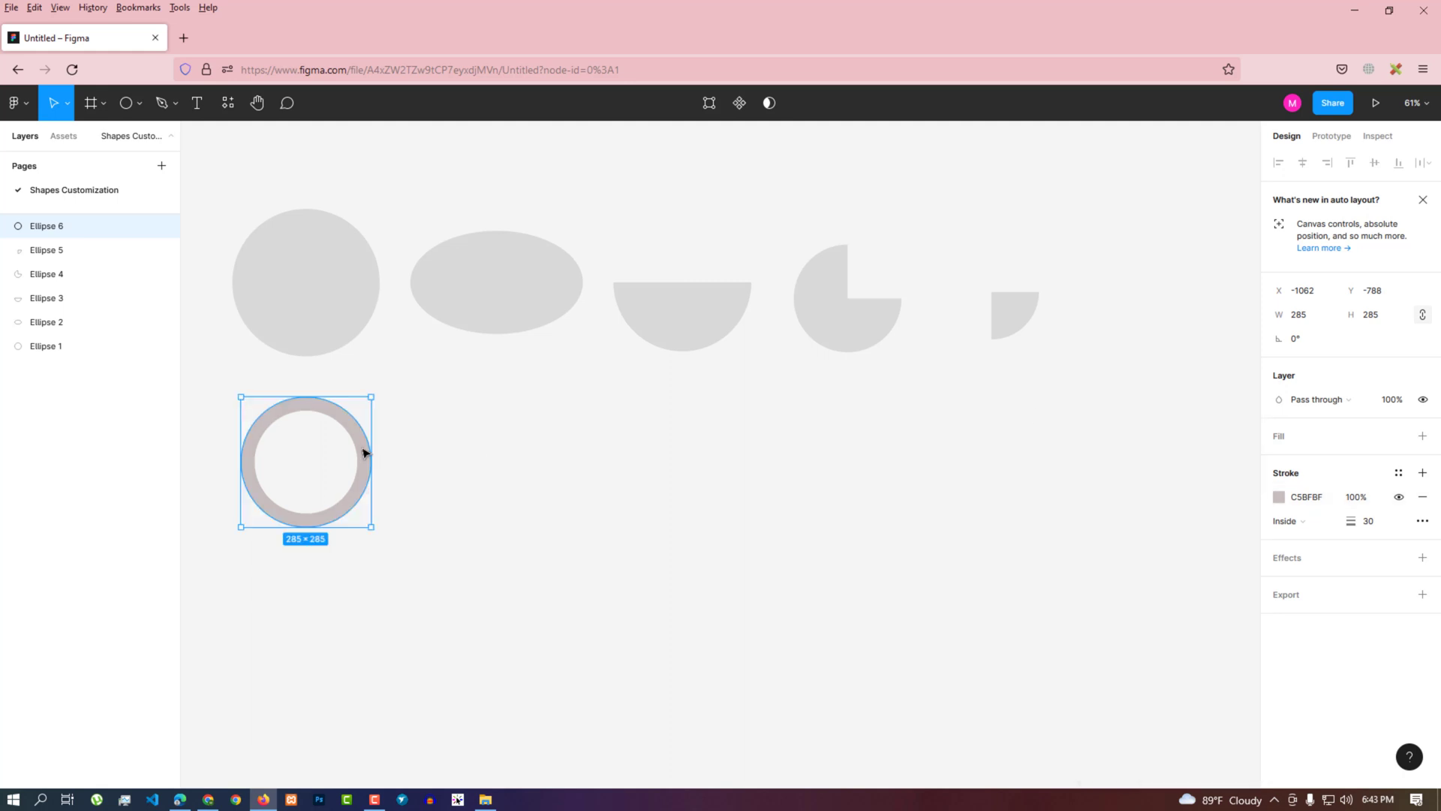
click(1376, 524)
key(Return)
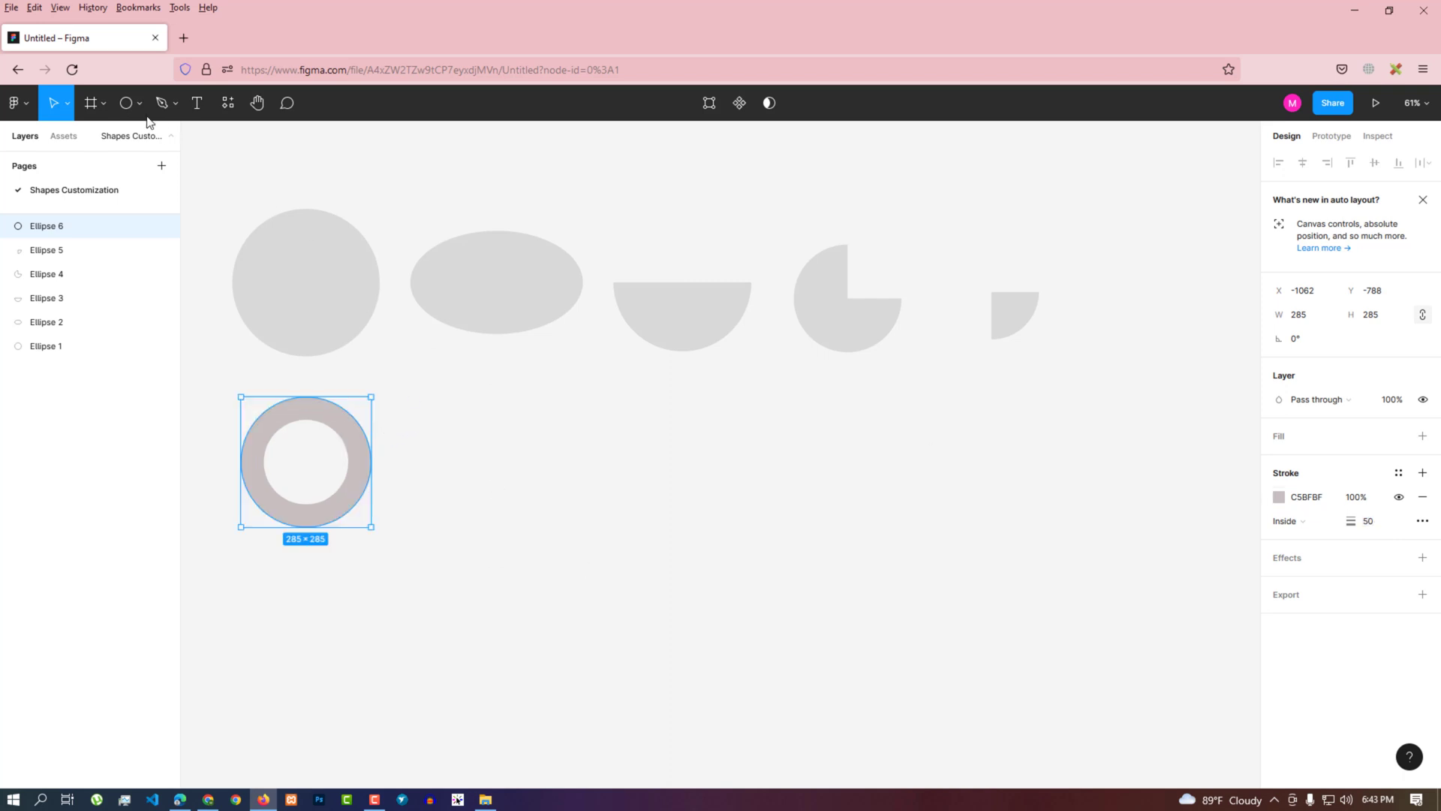
click(127, 103)
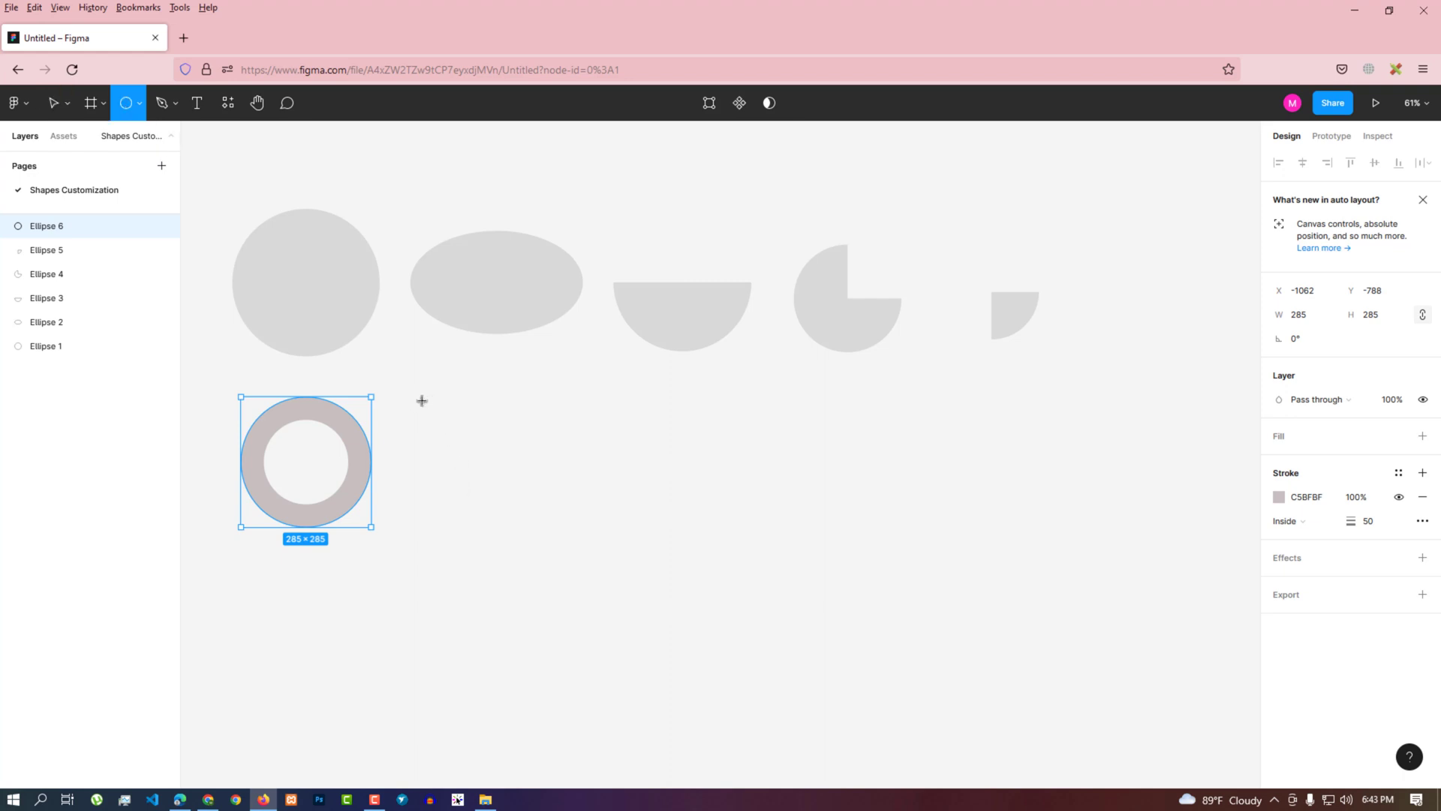
- Draw Ellipse 7, a 275 × 275 grey circle, to the right of the ring
drag(418, 396, 524, 522)
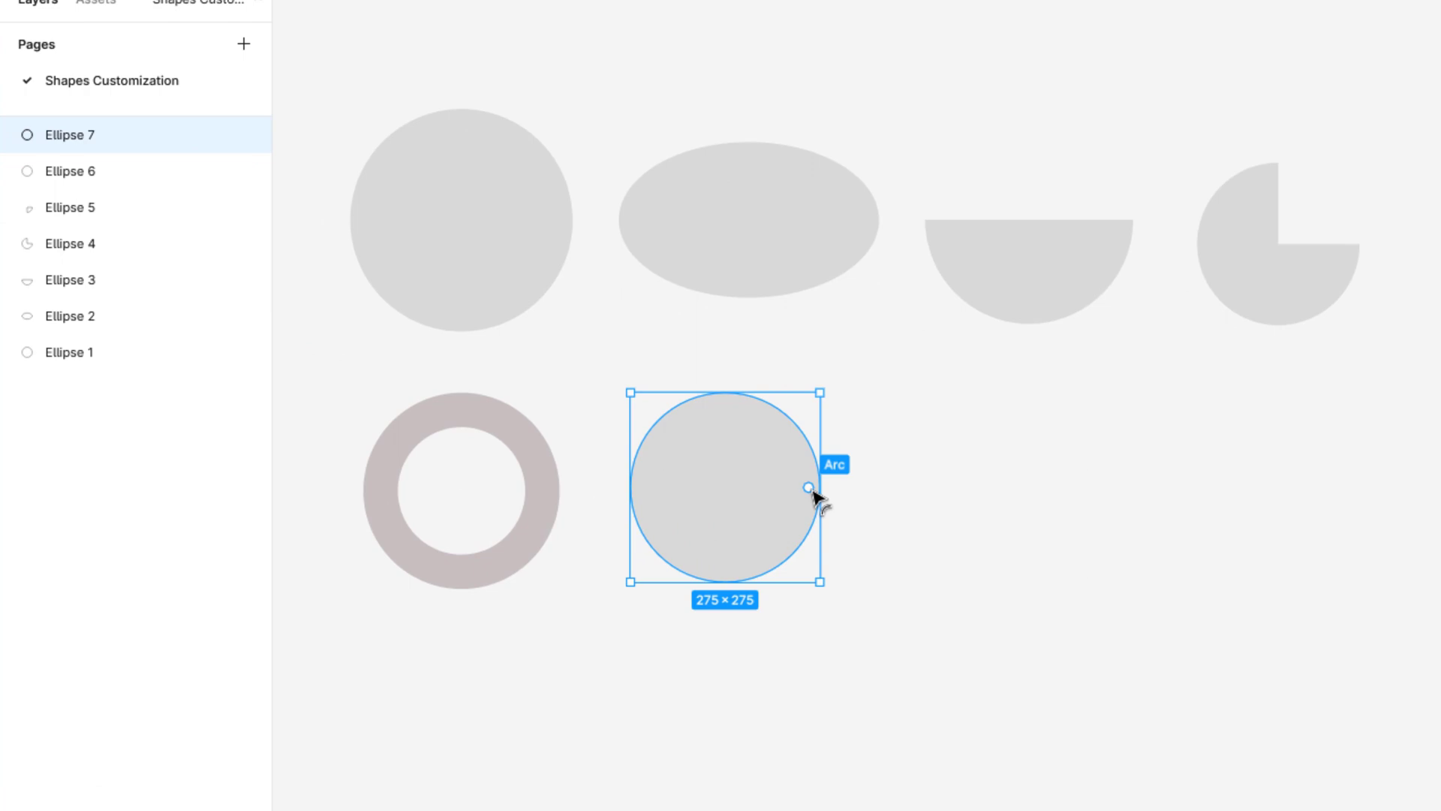
- Hollow Ellipse 7 into a ring while keeping its sweep at a full 100%
drag(810, 486, 810, 482)
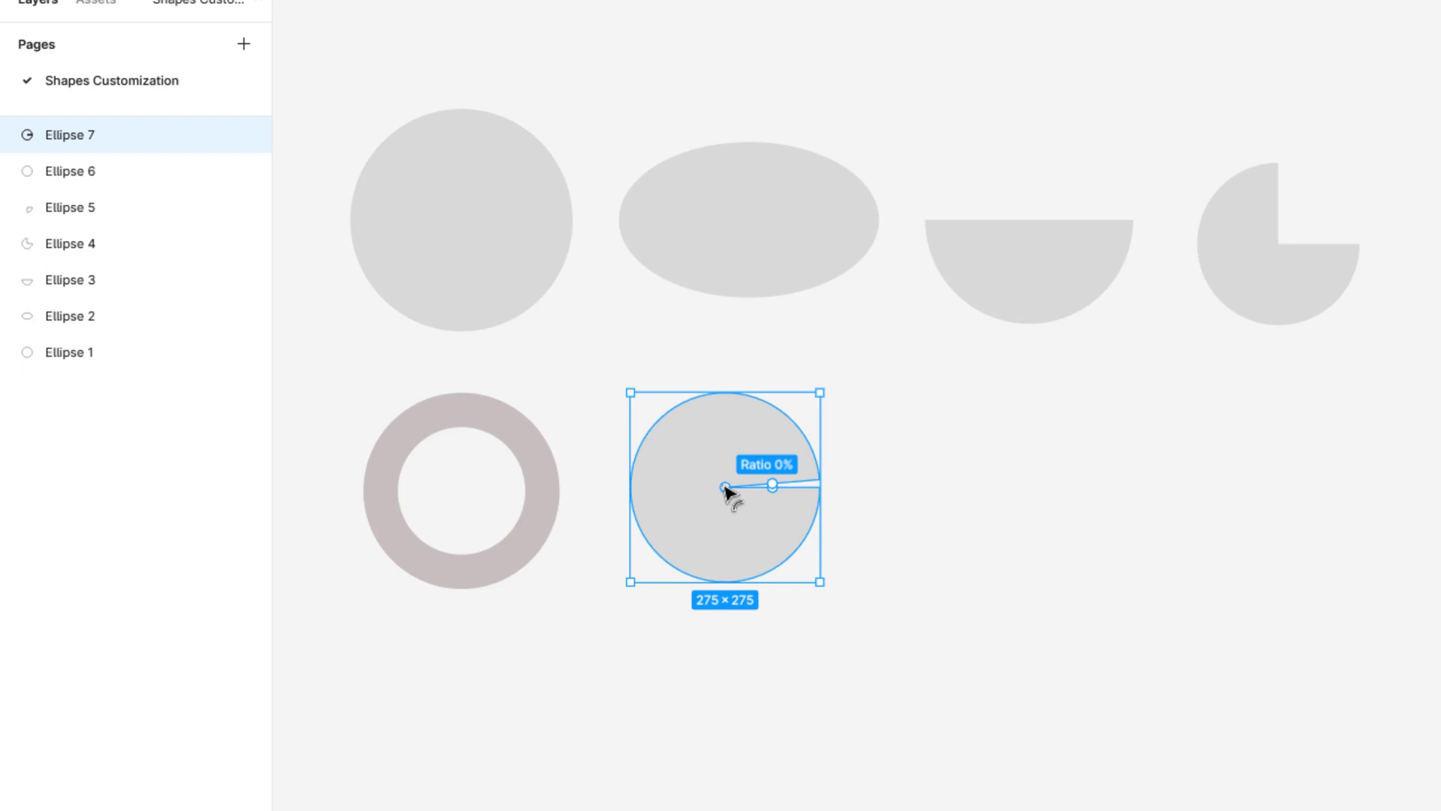
drag(717, 489, 683, 469)
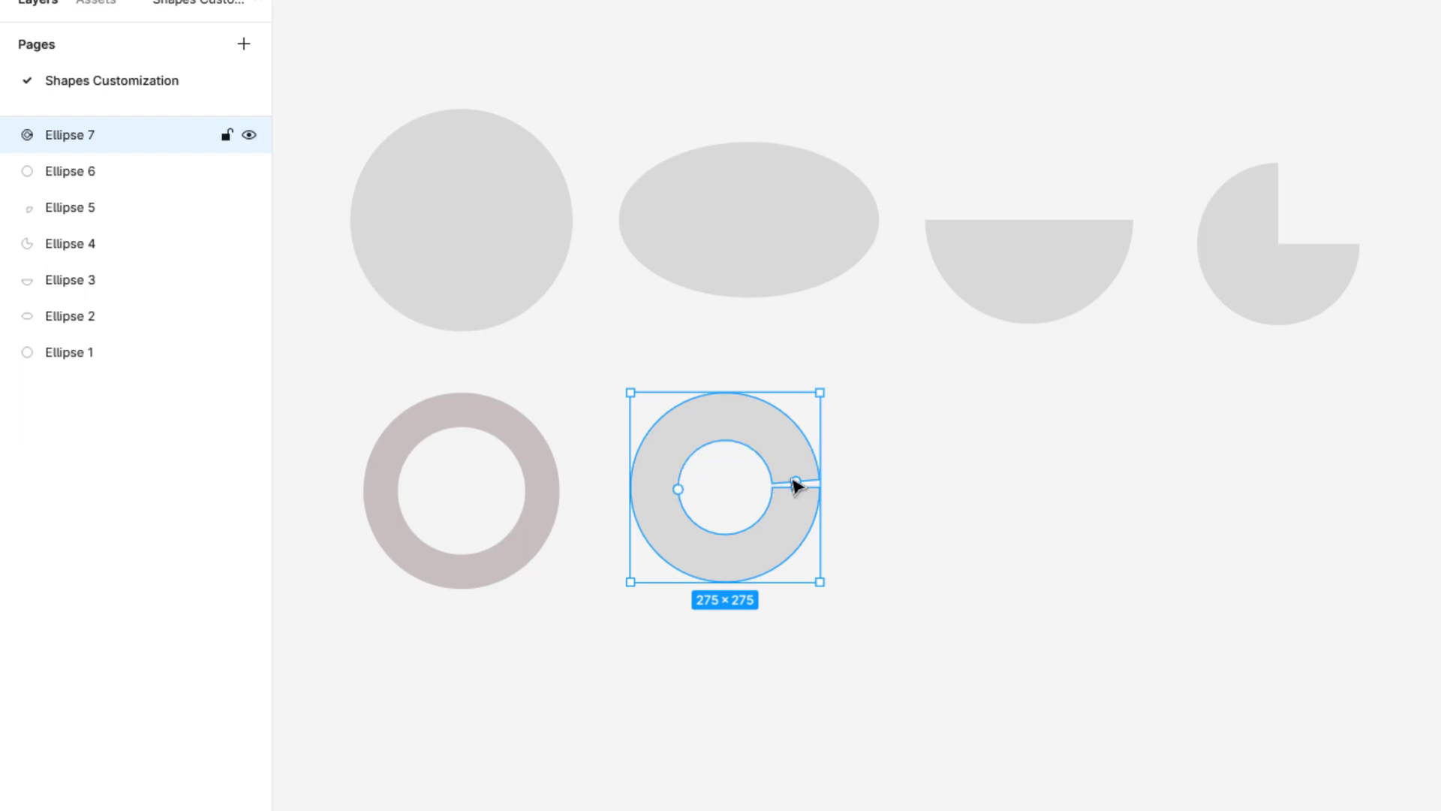
drag(795, 485, 800, 488)
scroll(800, 488, up, 3)
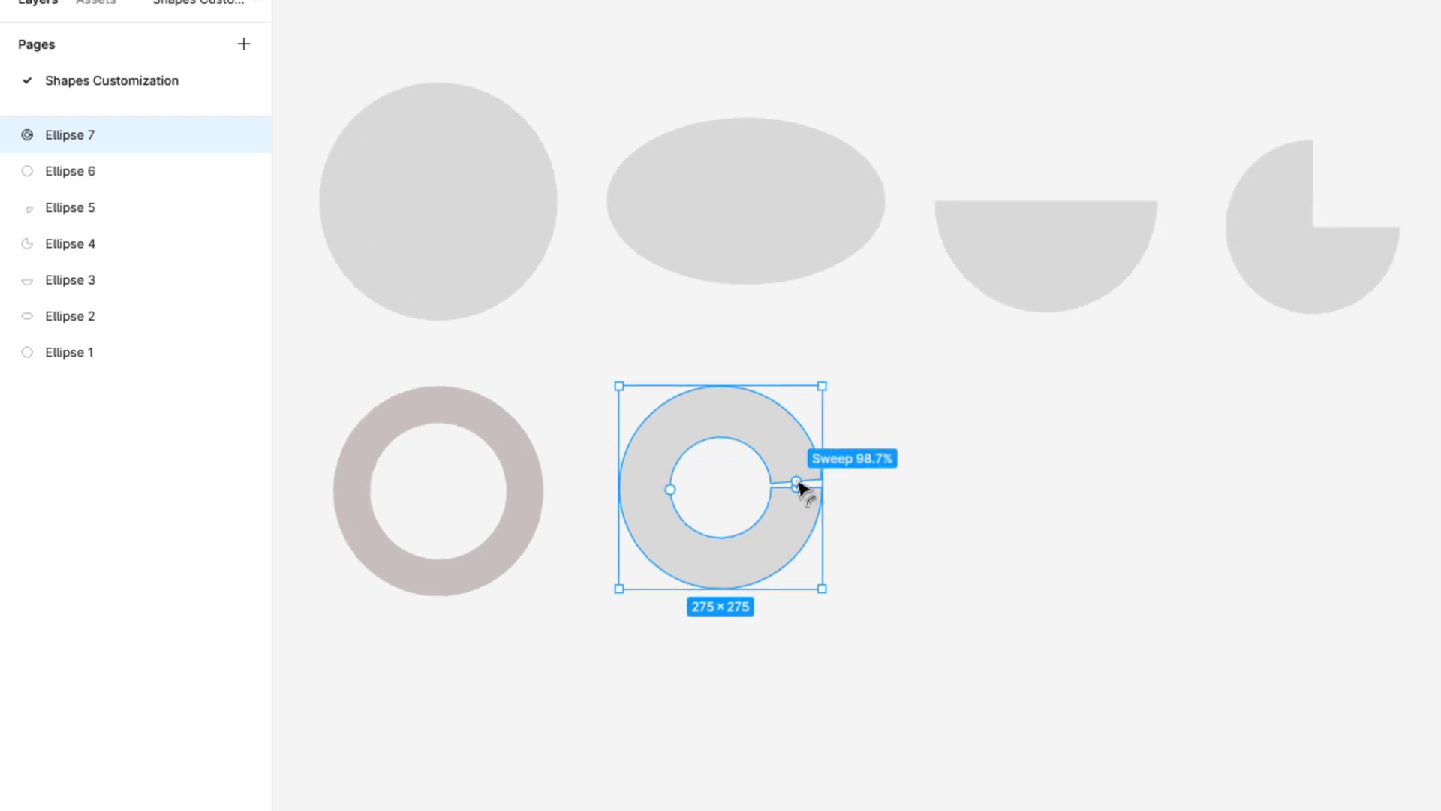
scroll(801, 488, down, 3)
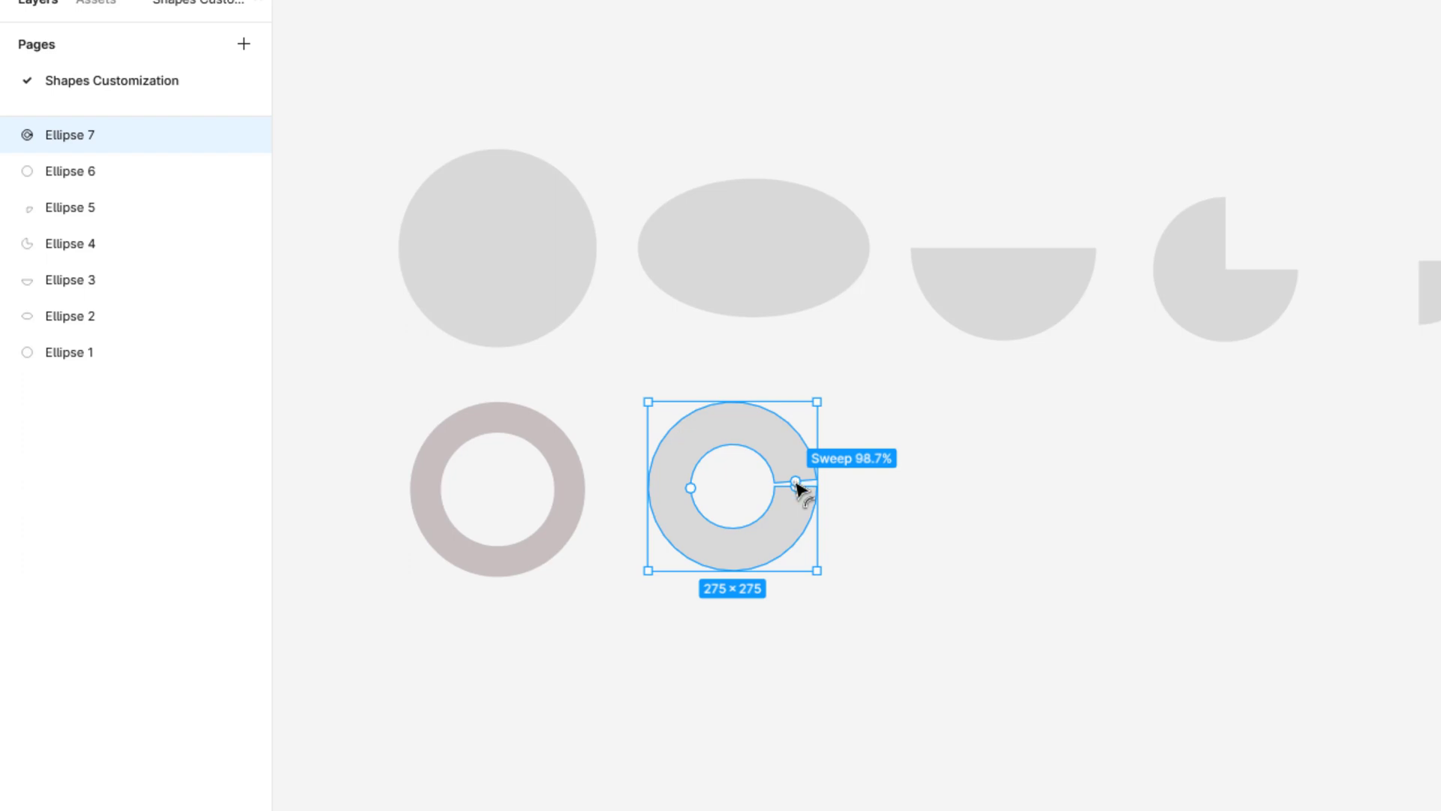
drag(798, 488, 798, 492)
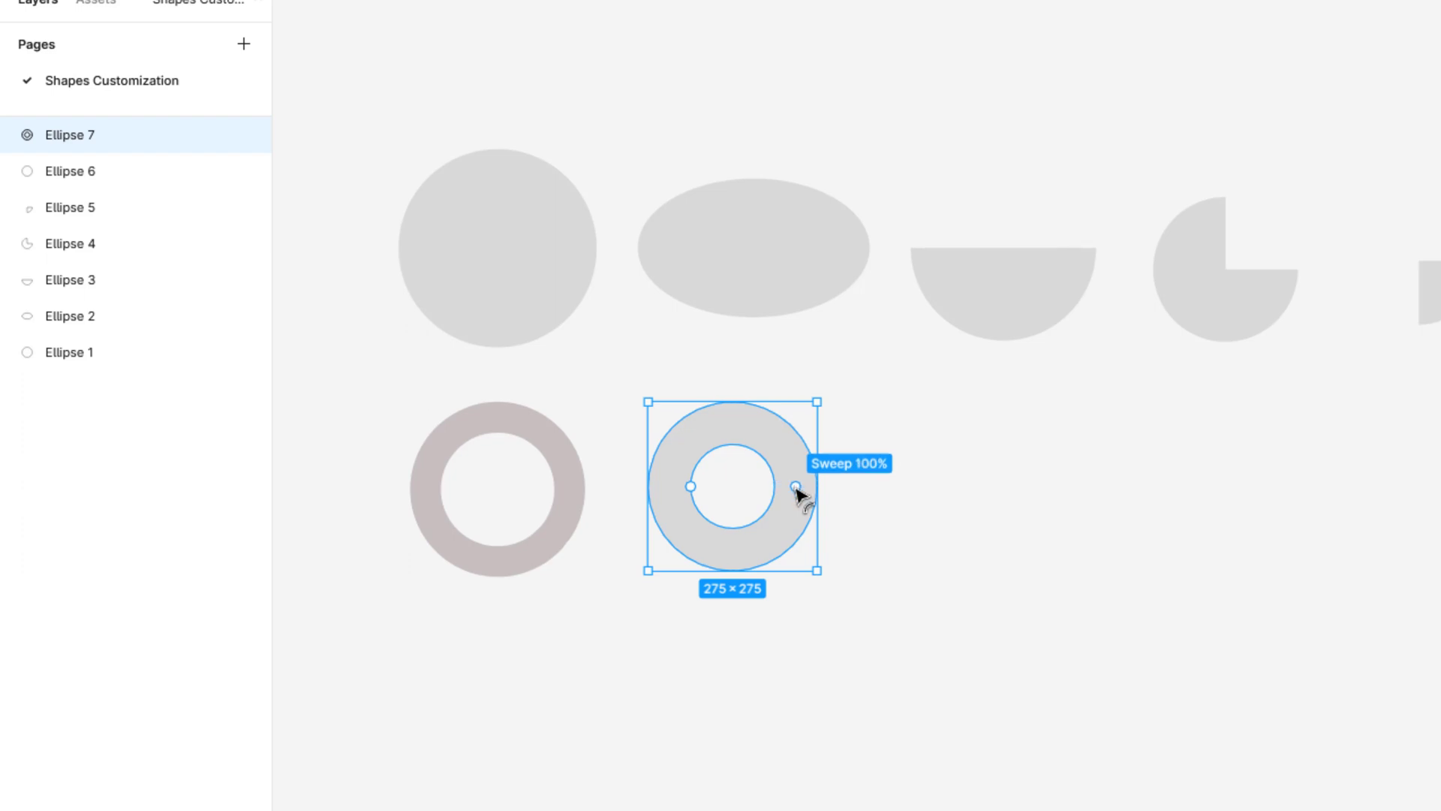
- Widen the donut's inner ratio to about 61.9% and draw Ellipse 8 beside it
click(904, 526)
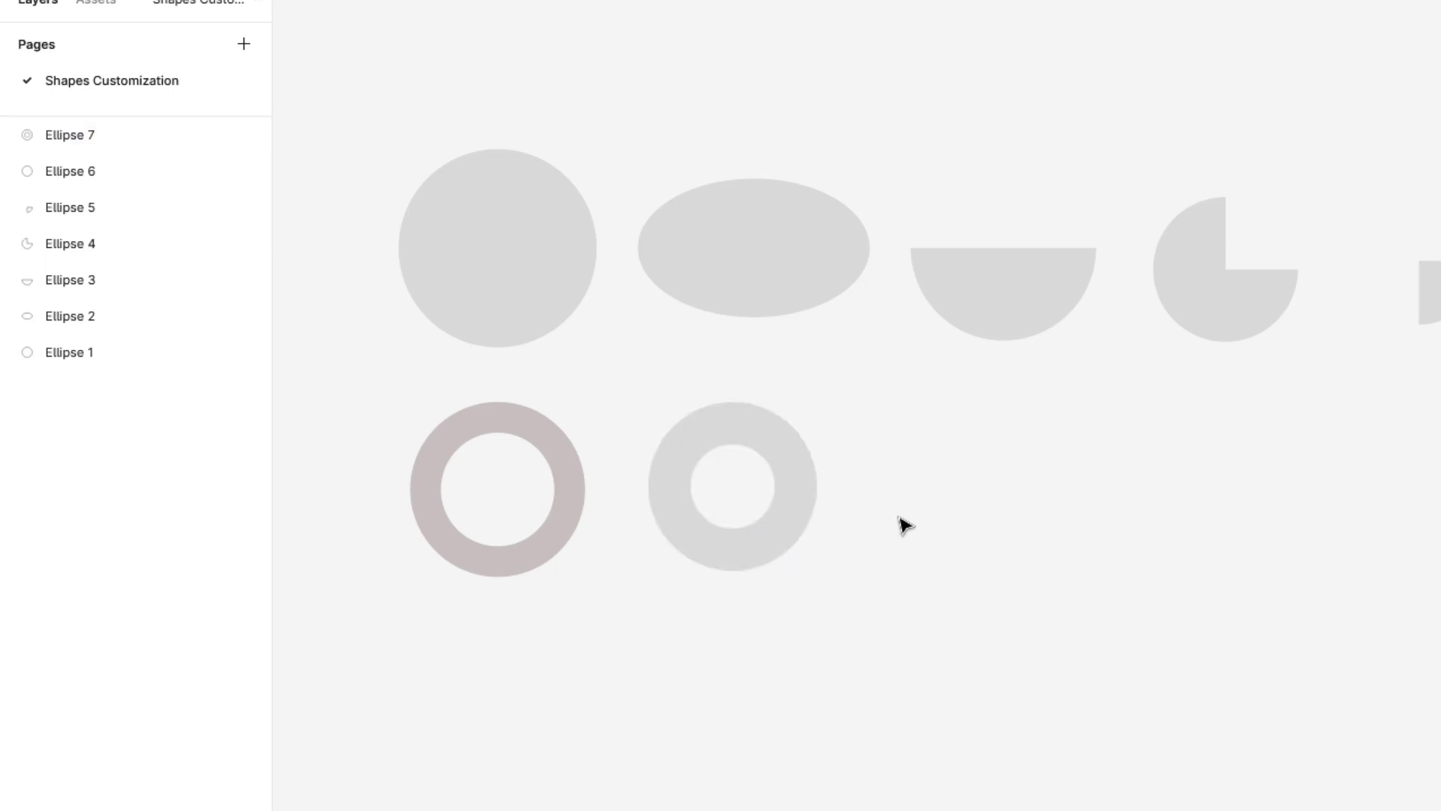
click(791, 451)
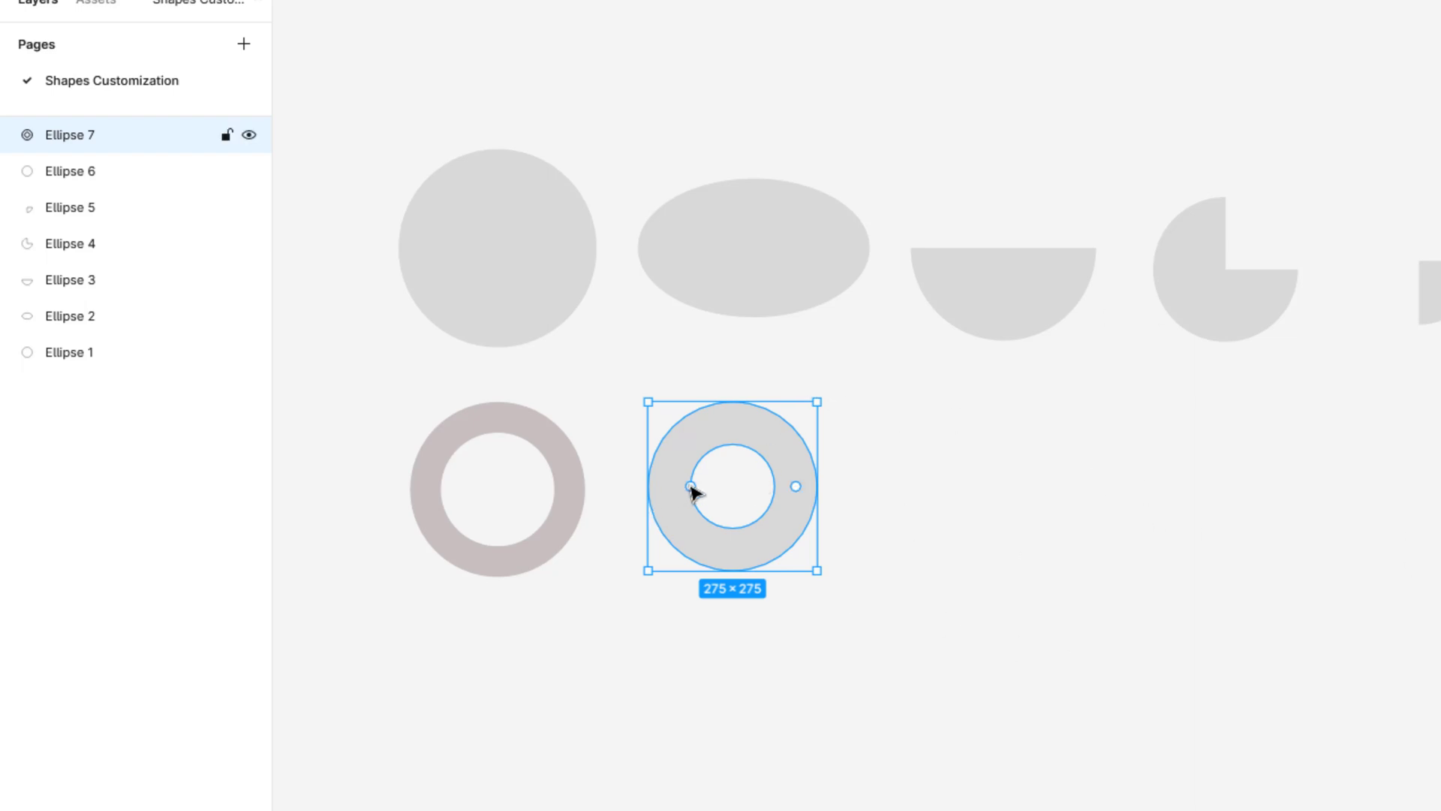
drag(691, 487, 683, 492)
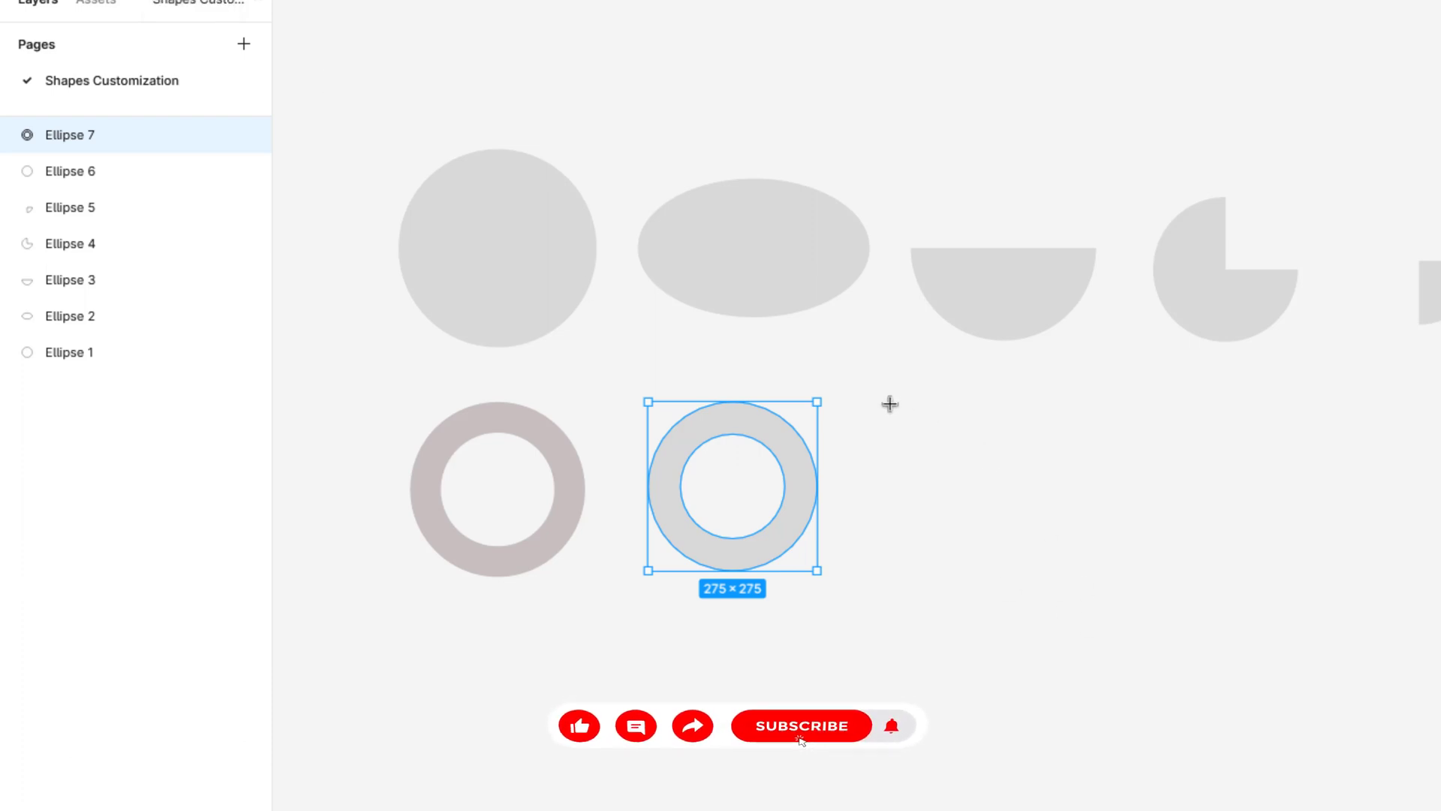
drag(890, 404, 1064, 575)
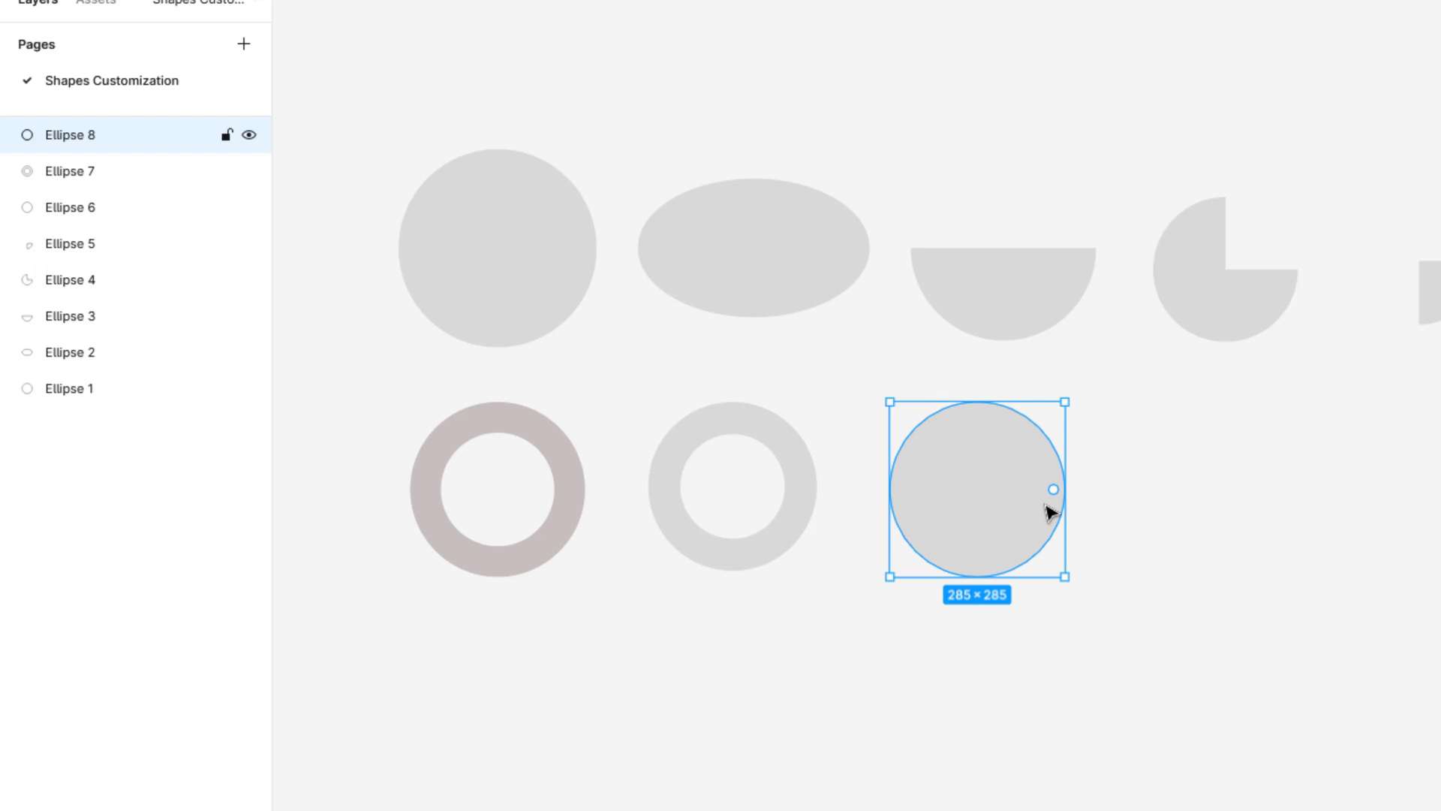
mouse_move(1055, 492)
drag(1055, 492, 924, 497)
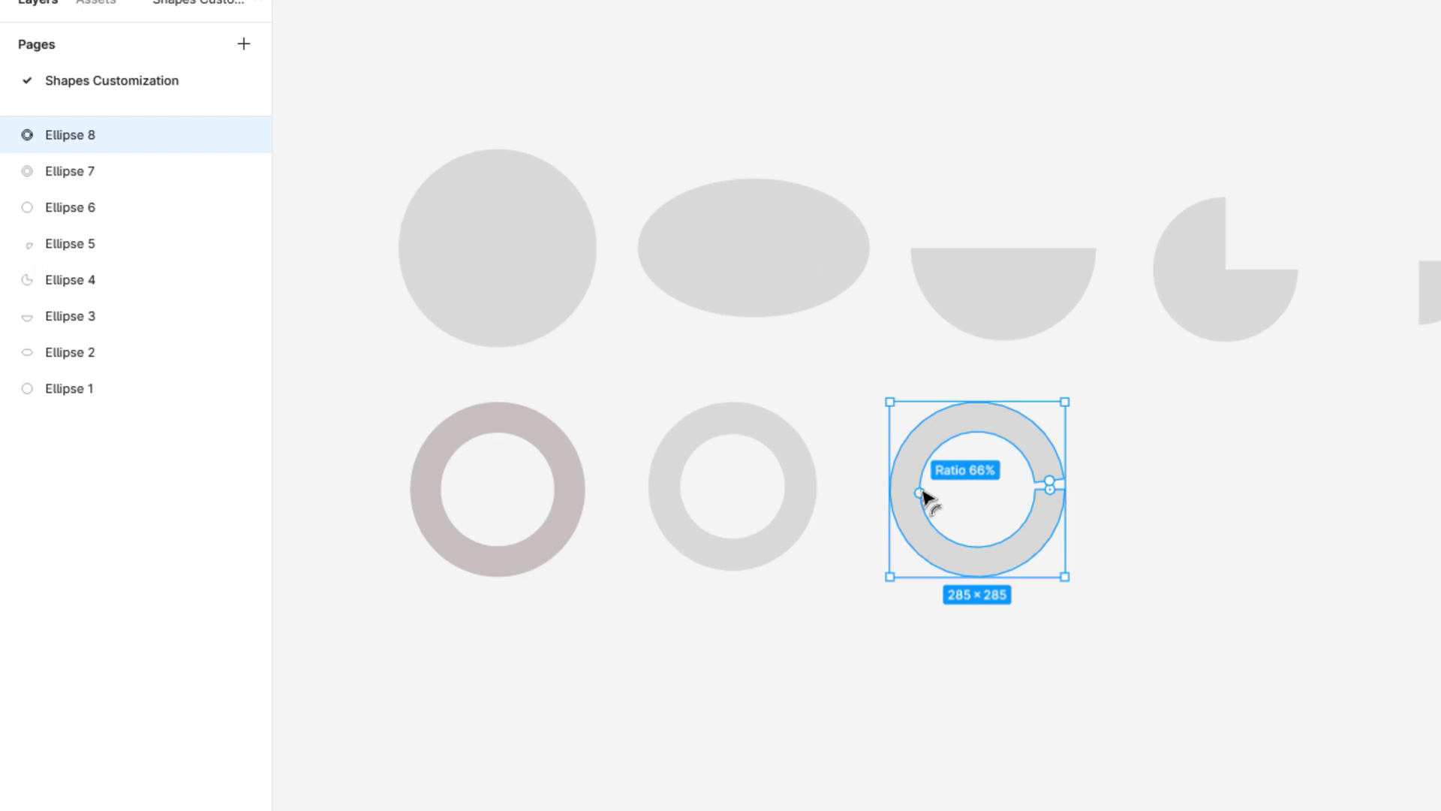
mouse_move(1055, 488)
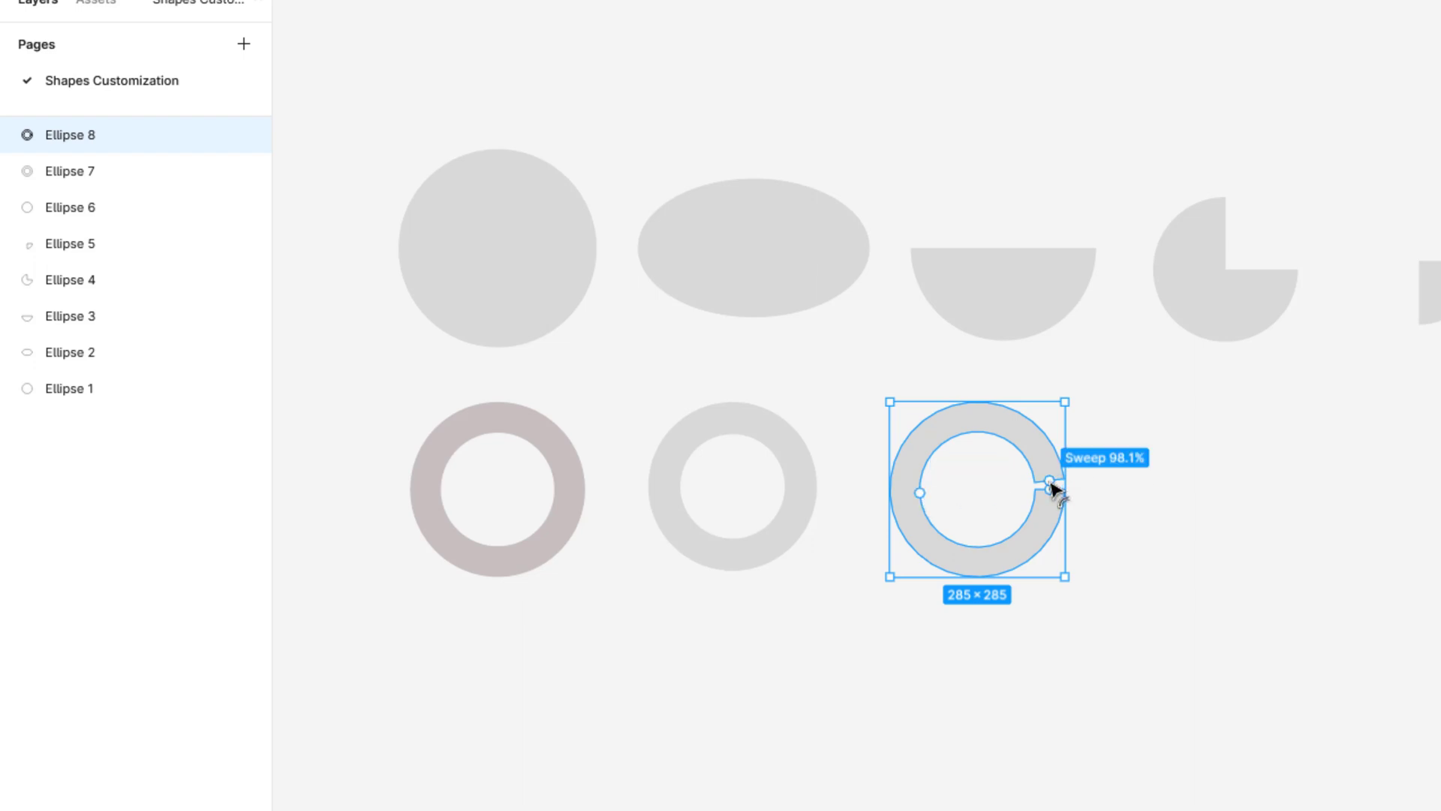
mouse_move(1055, 488)
mouse_down()
mouse_move(1016, 437)
mouse_move(1045, 452)
mouse_move(1058, 498)
mouse_up()
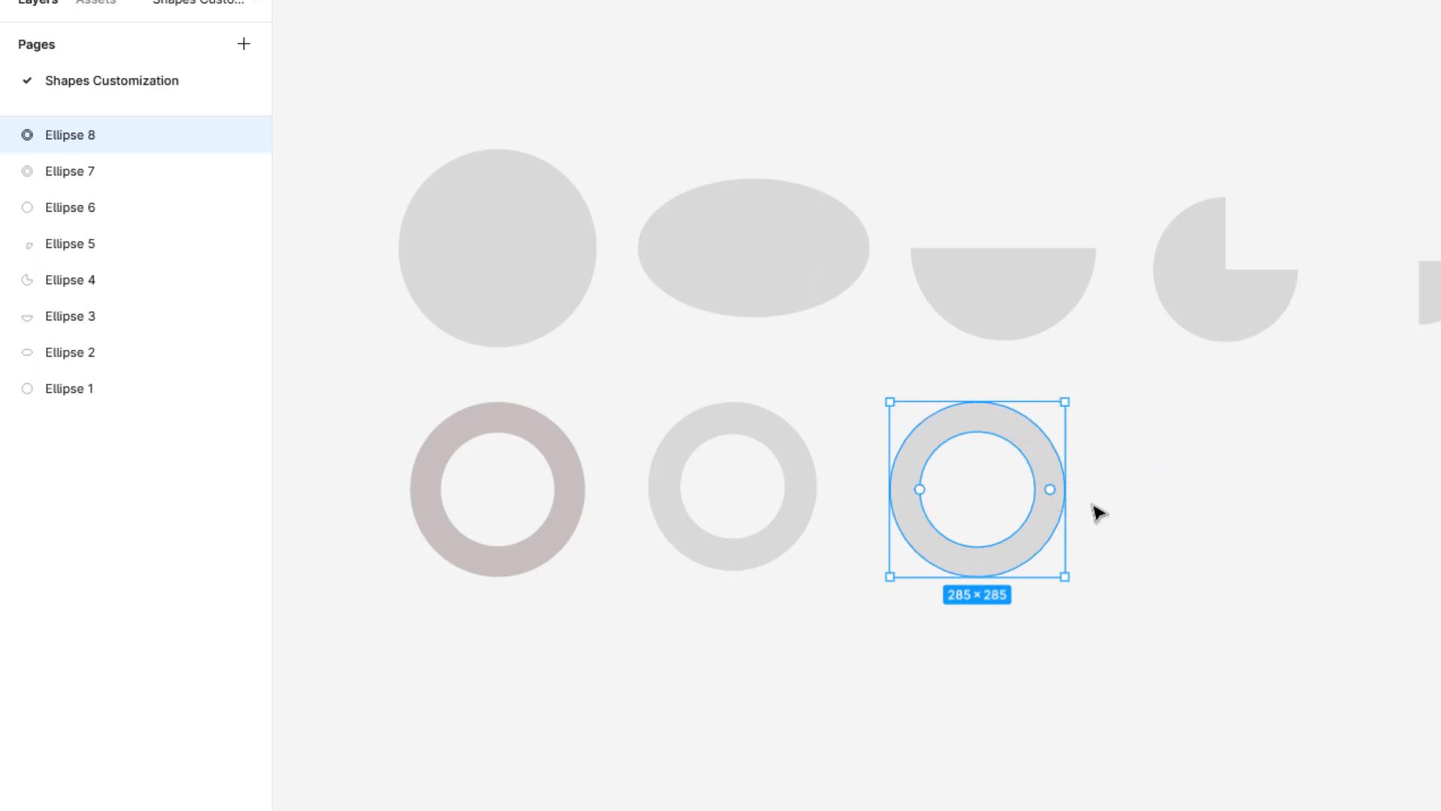
drag(1148, 598, 888, 402)
click(998, 451)
click(1017, 434)
- Duplicate the third ring and tint the original's fill pale pink EAE4E4
key(ctrl+d)
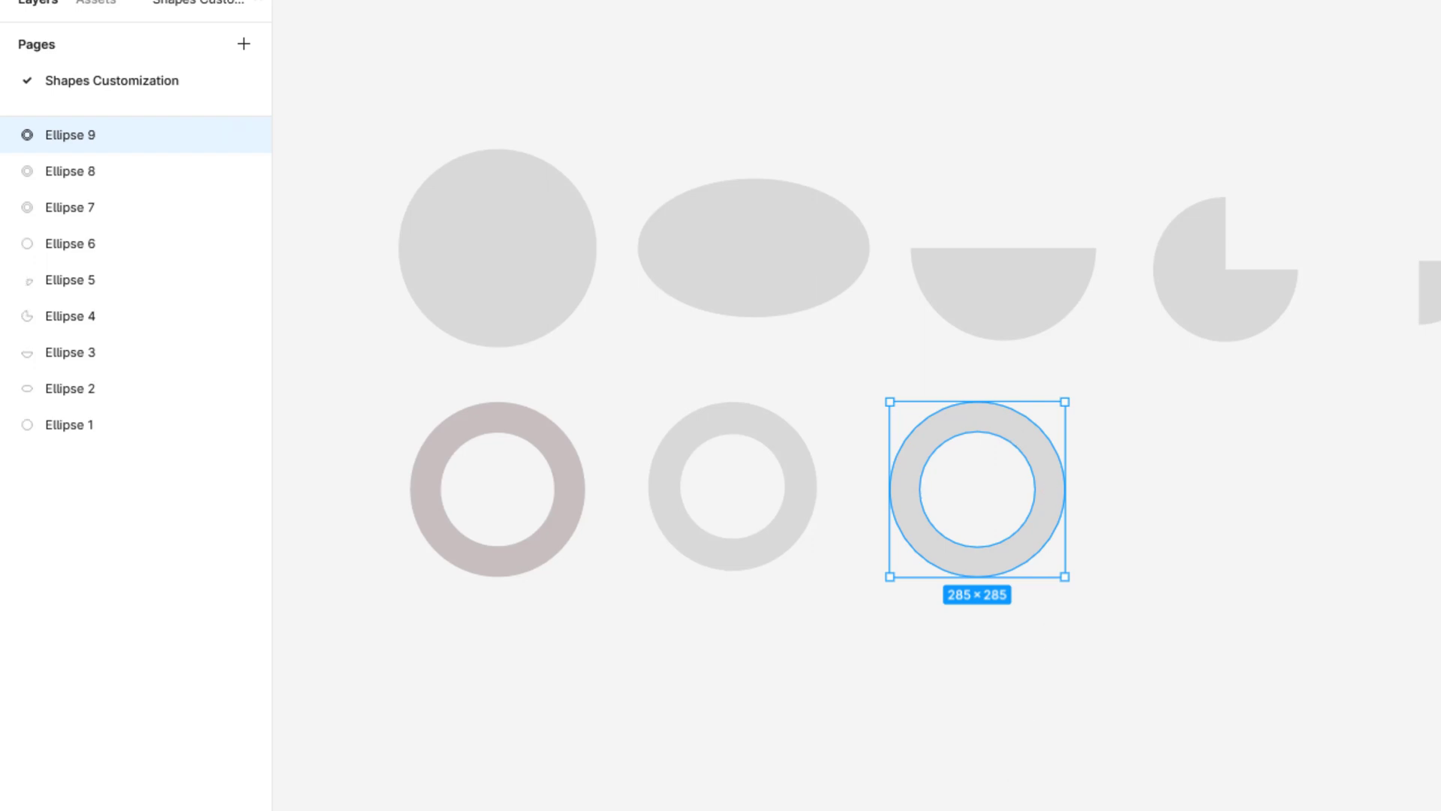
drag(1051, 463, 1145, 482)
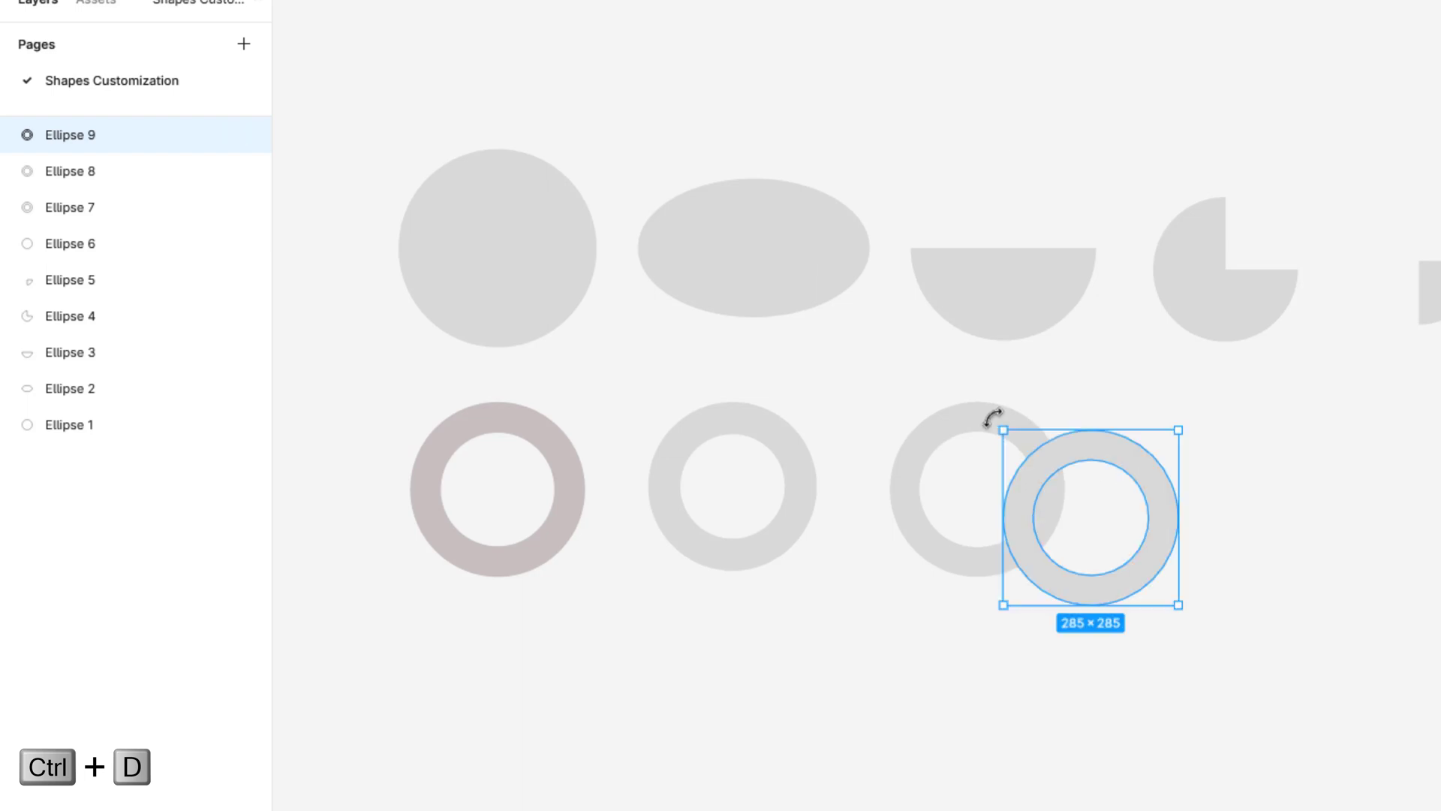
click(935, 419)
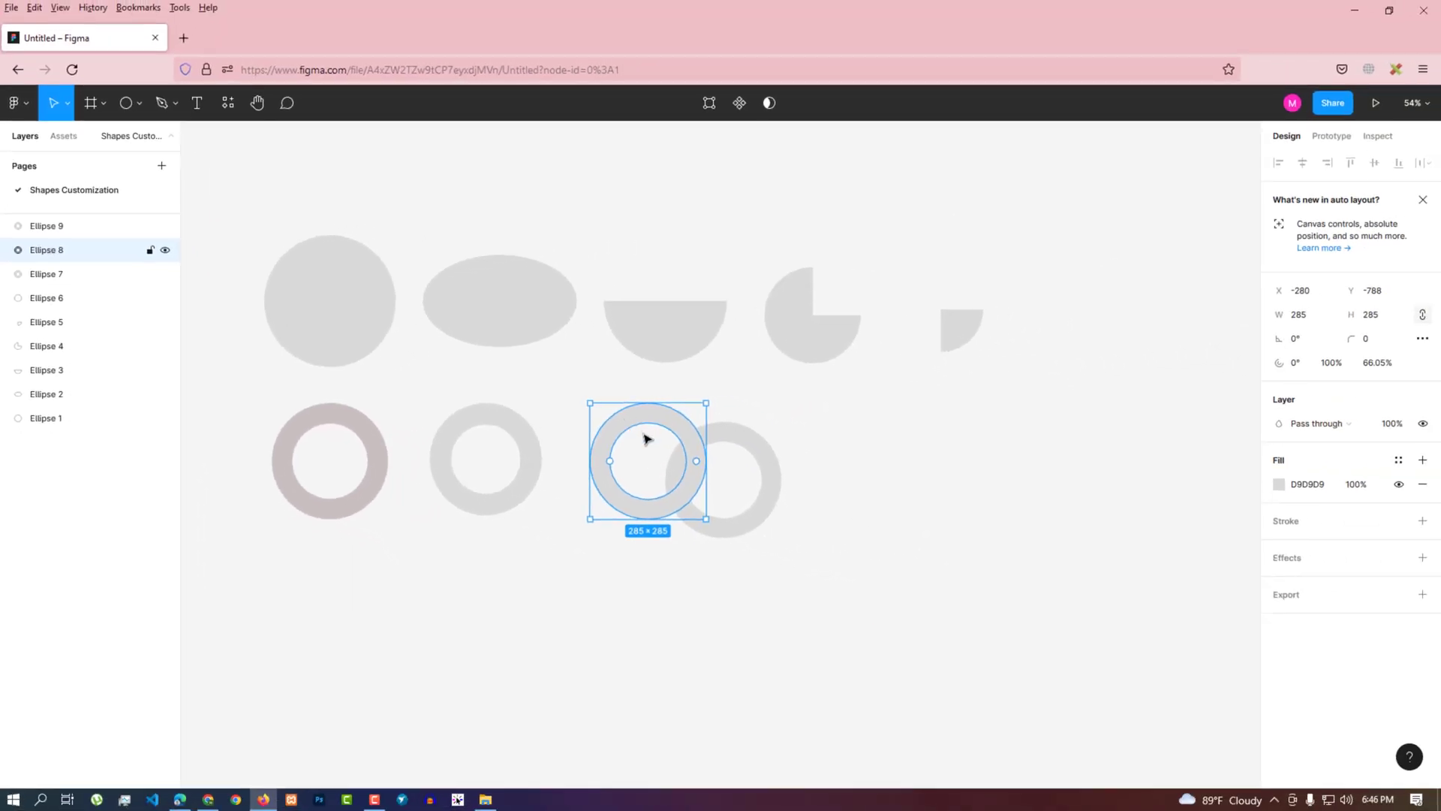
click(1280, 484)
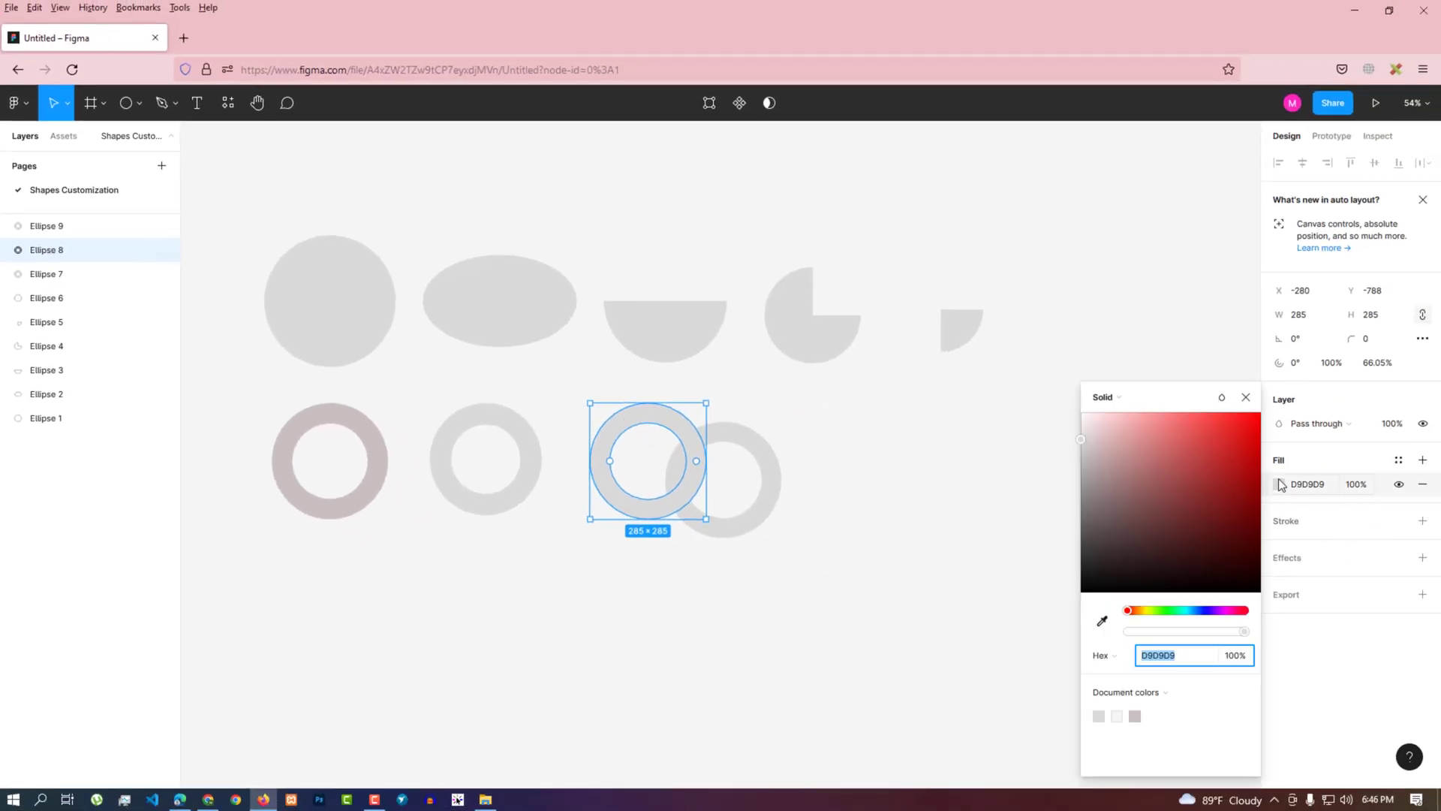
drag(1087, 427, 1085, 430)
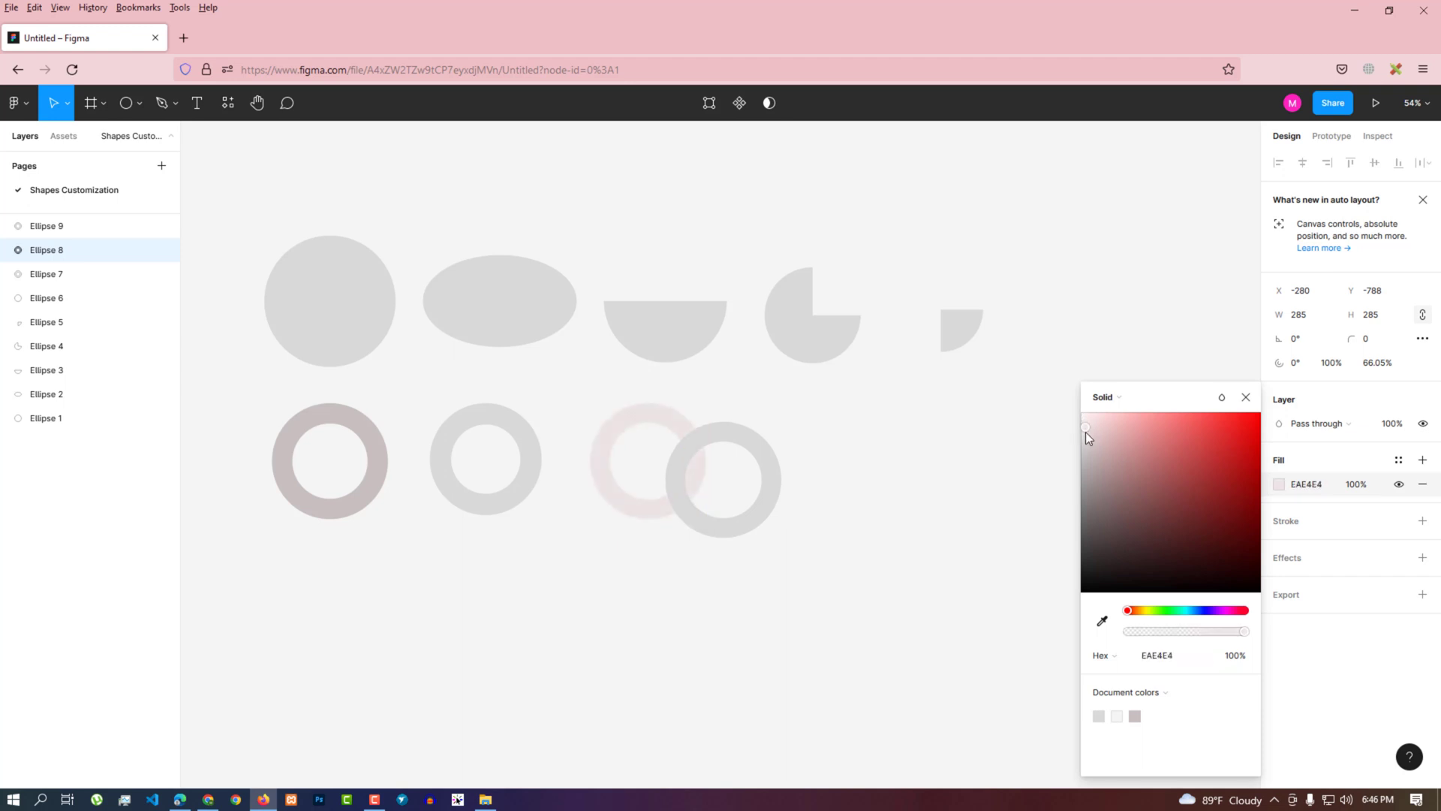
click(915, 445)
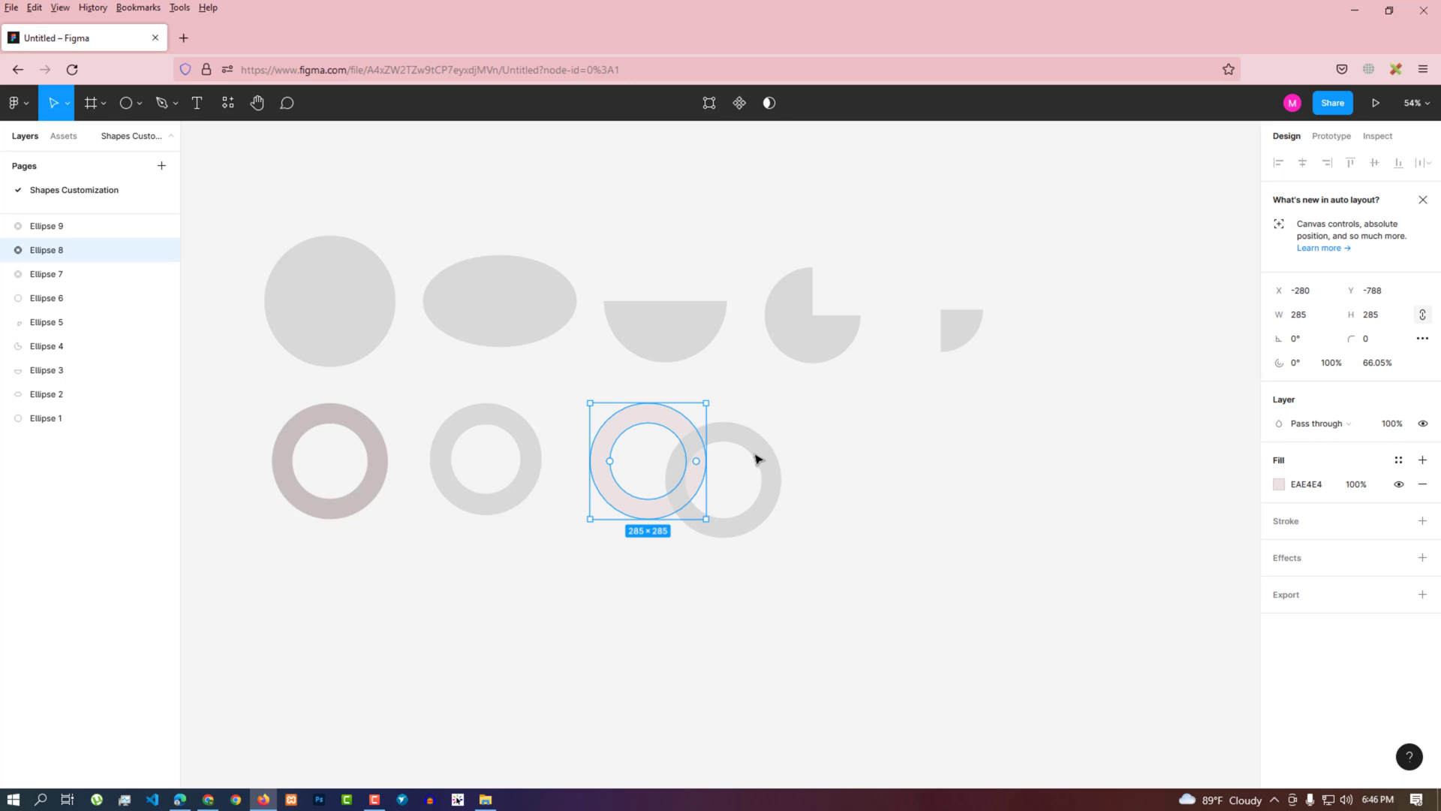
- Stack the grey copy, Ellipse 9, exactly over the pink original at -280, -788
drag(763, 455, 706, 426)
click(750, 497)
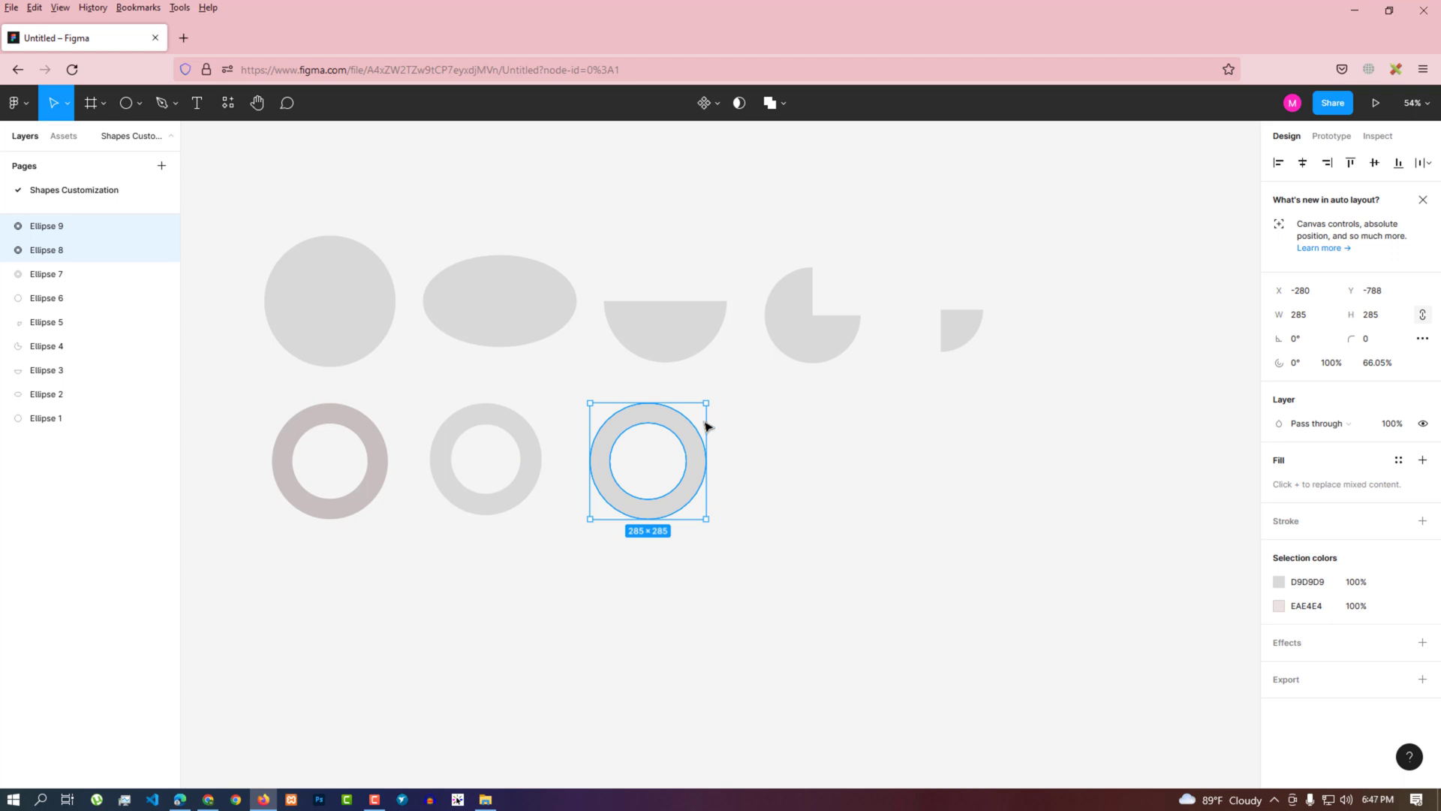
click(734, 469)
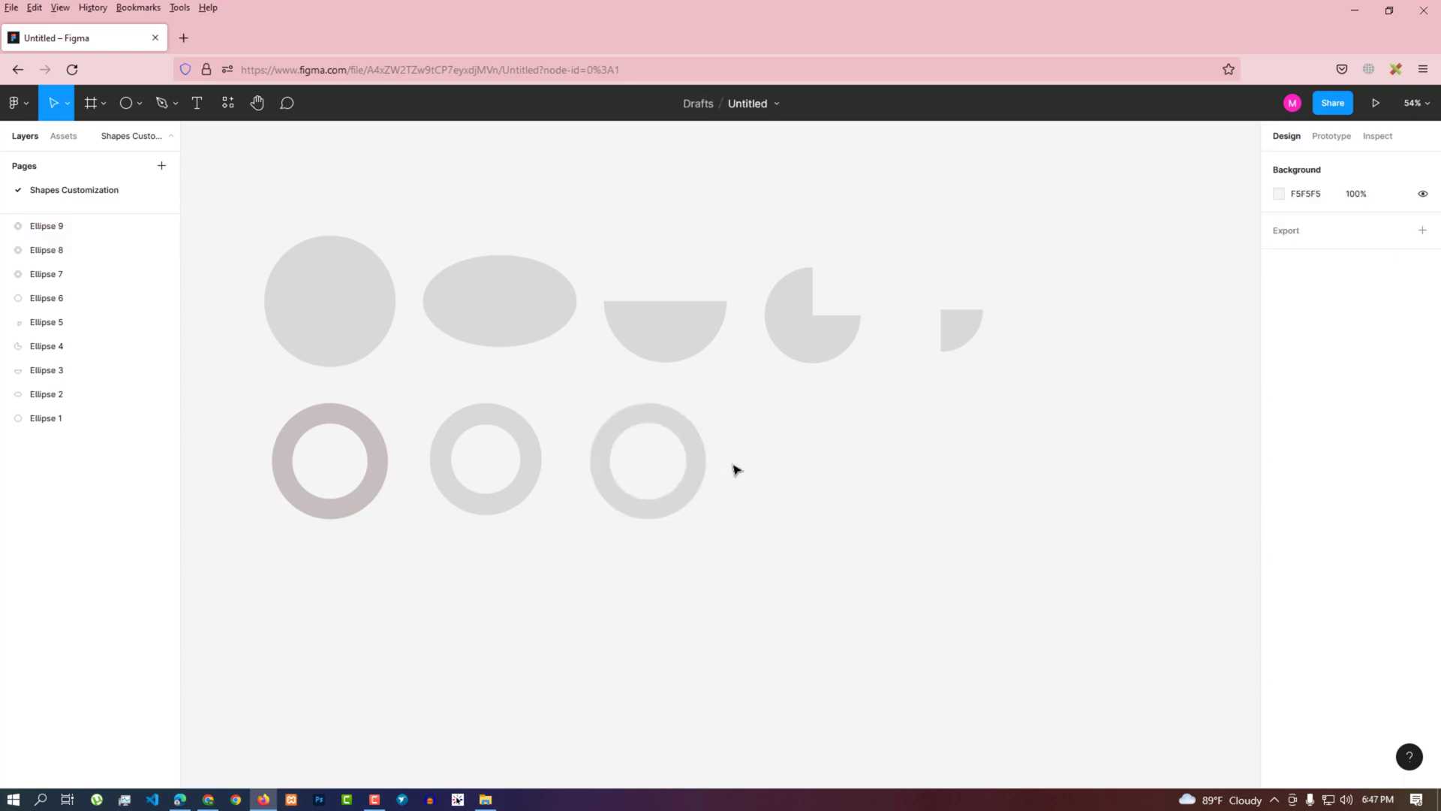
click(690, 471)
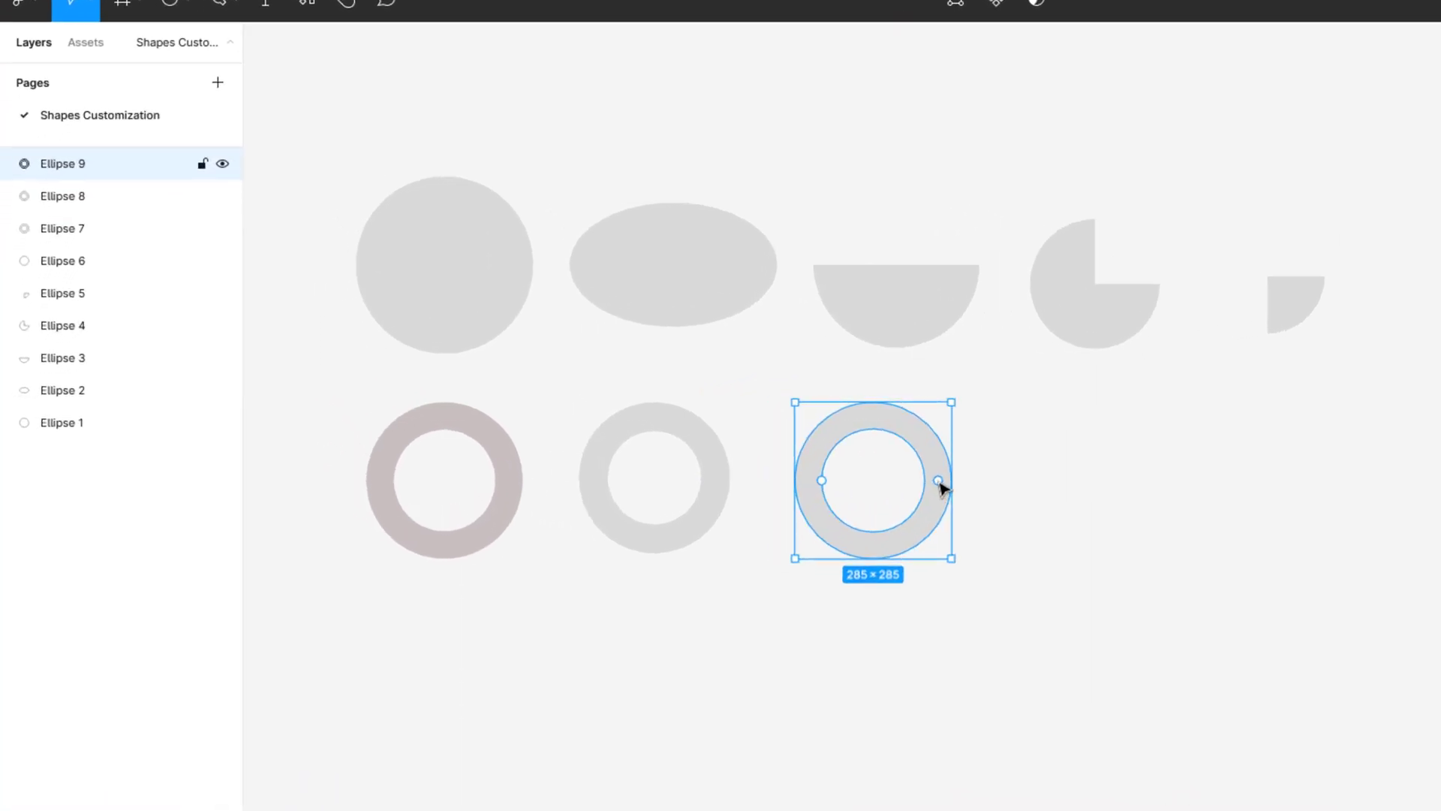
- Trim Ellipse 9 to a 70.32% sweep arc starting at 90°, revealing the pink ring
drag(941, 485, 933, 448)
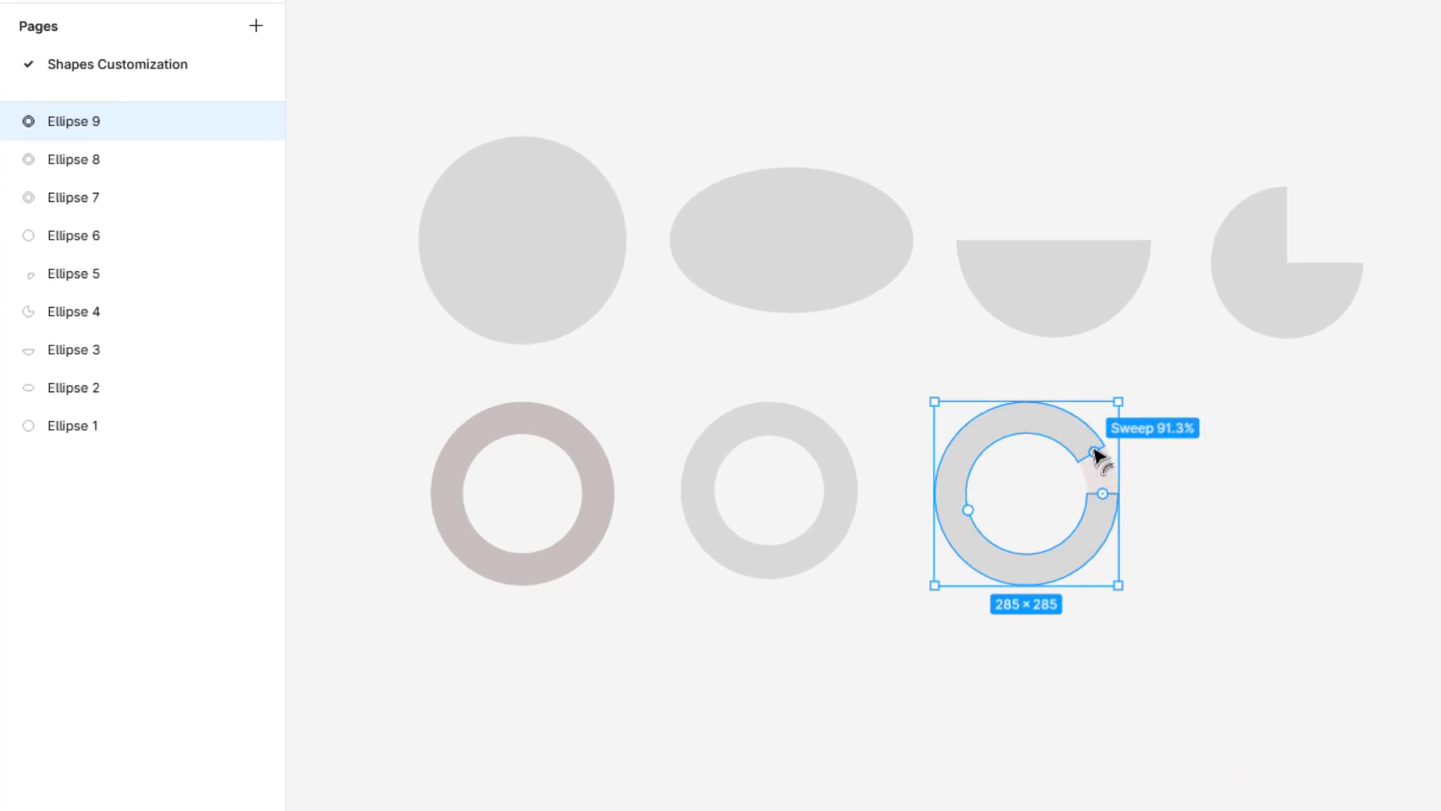
drag(1096, 452, 1006, 421)
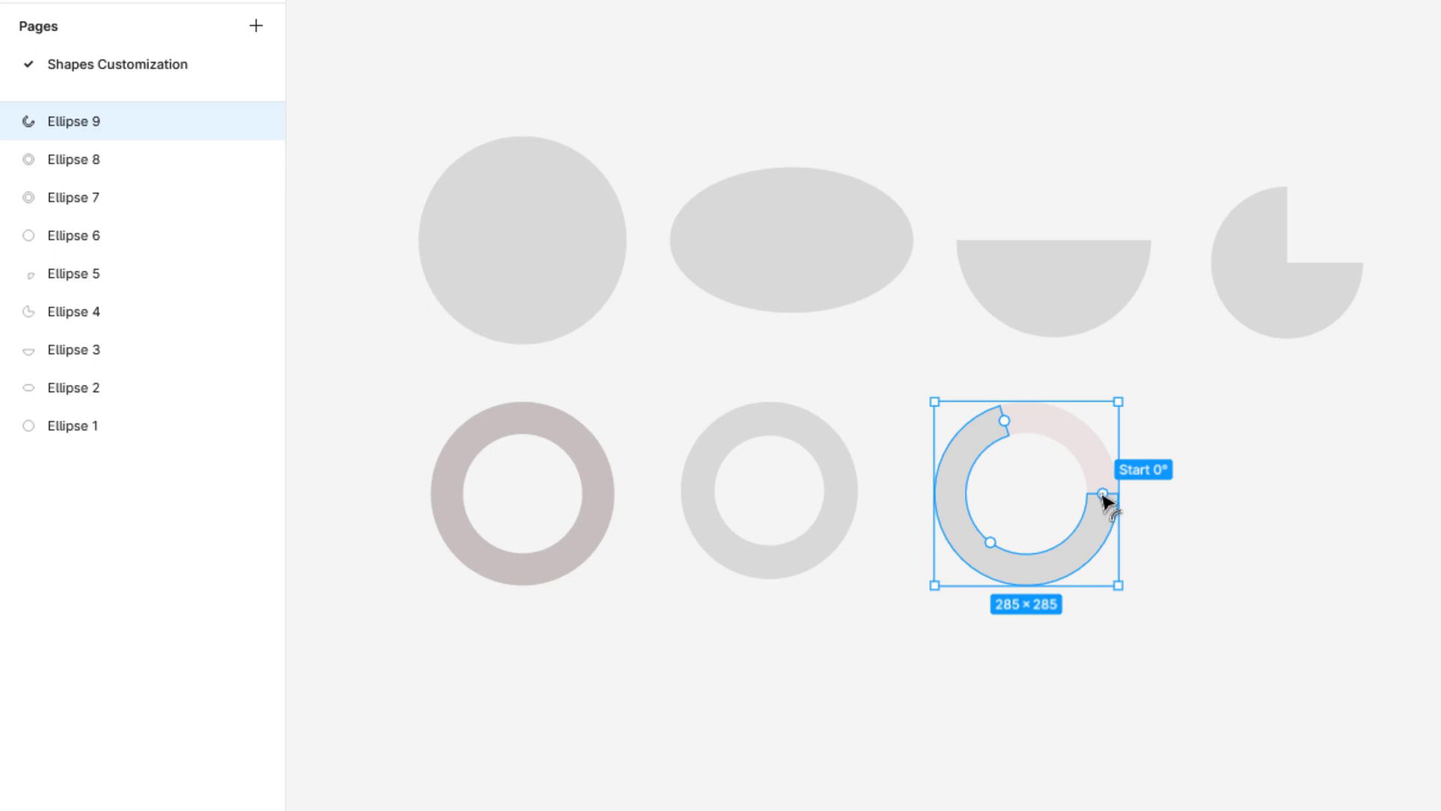
drag(1107, 505, 1026, 579)
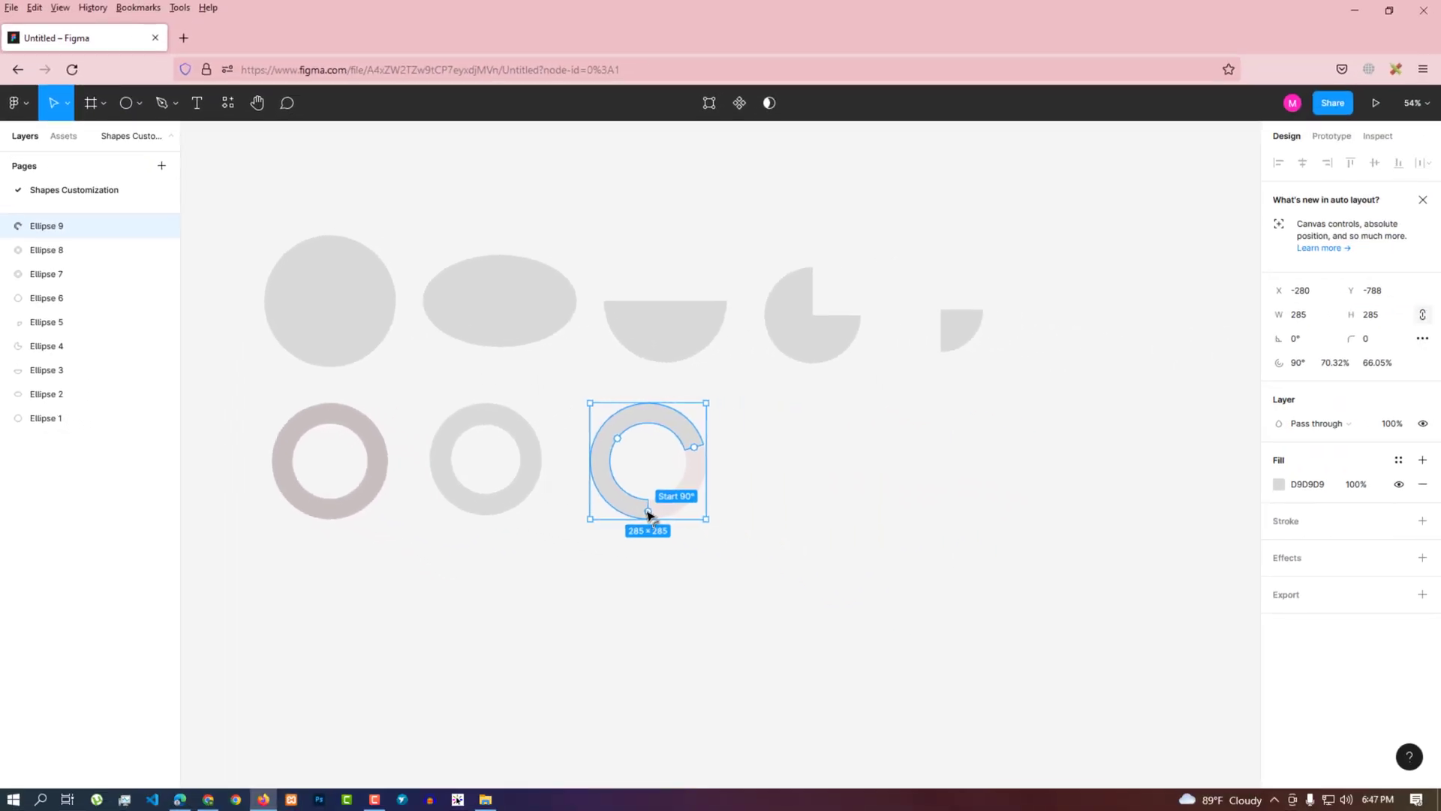
drag(648, 513, 650, 515)
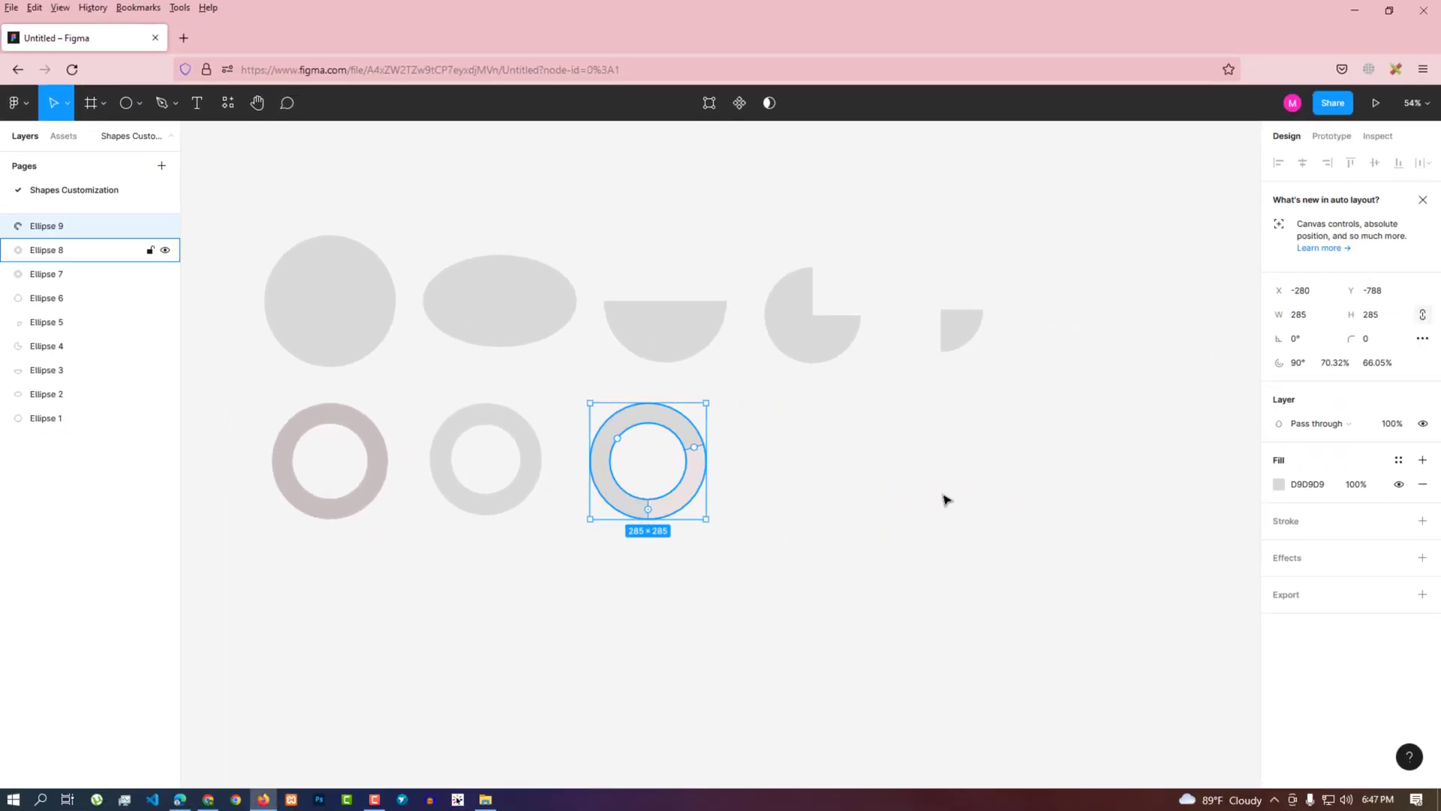
mouse_move(699, 440)
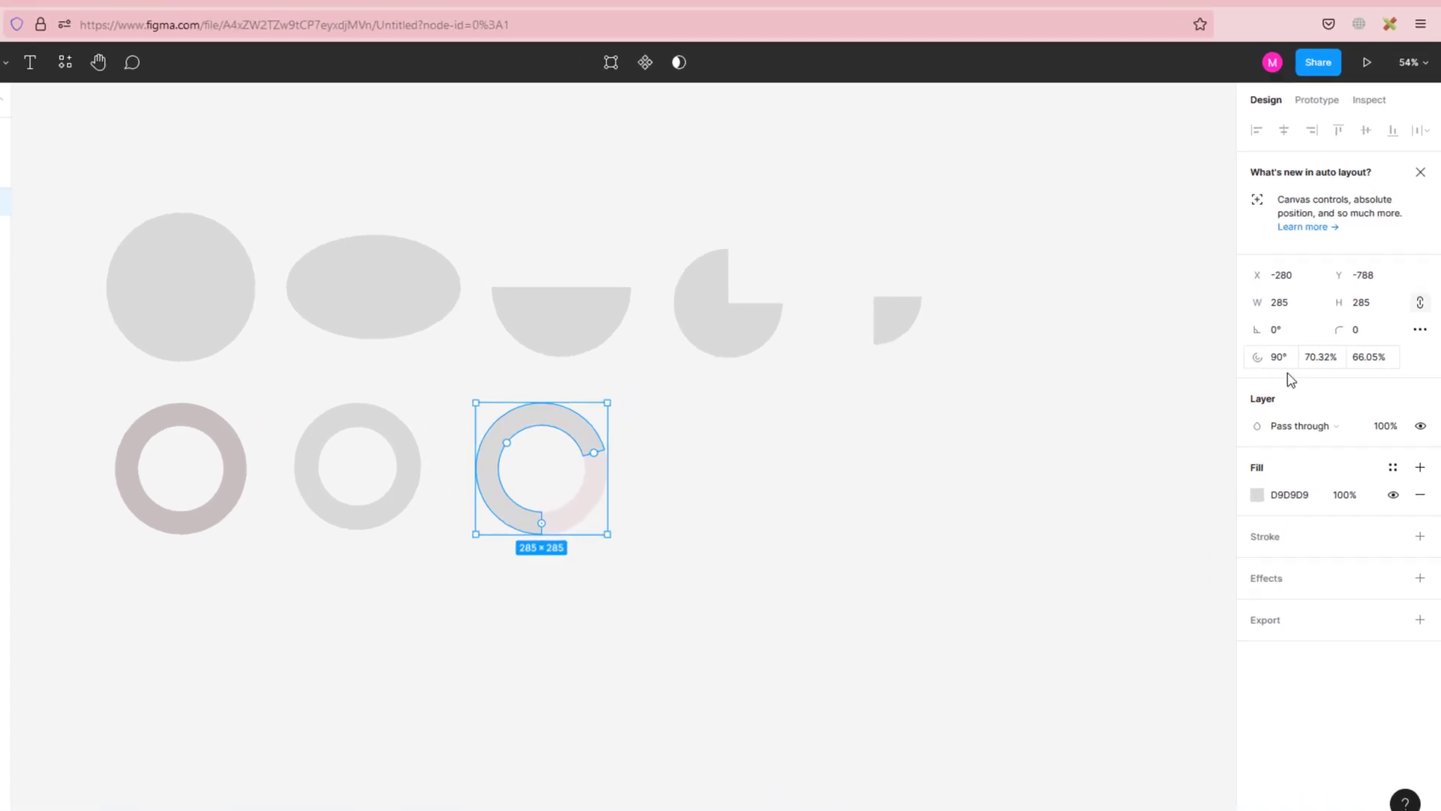
- Recolour the selected arc ring with a saturated blue fill, 027EF0
click(803, 443)
click(237, 448)
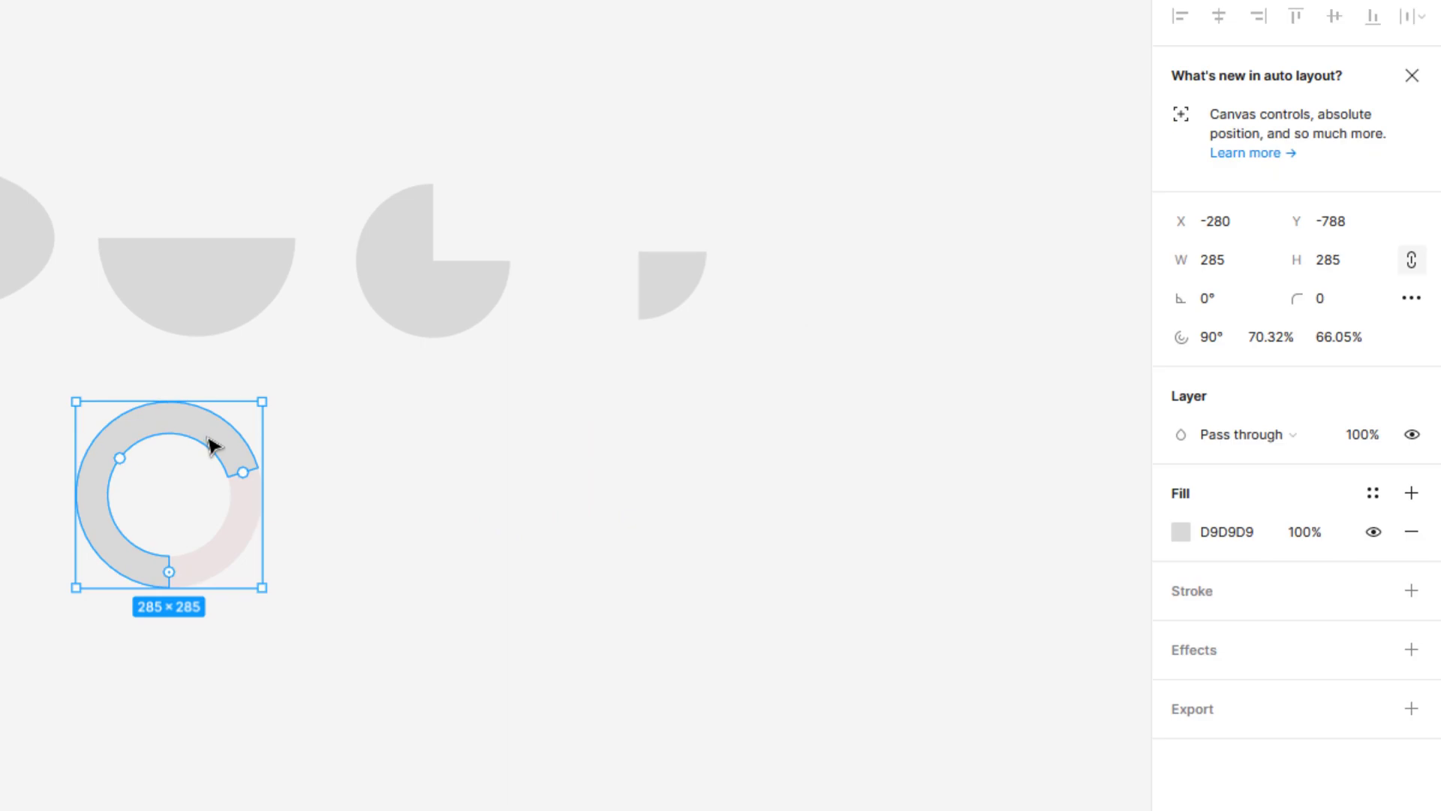
click(1185, 533)
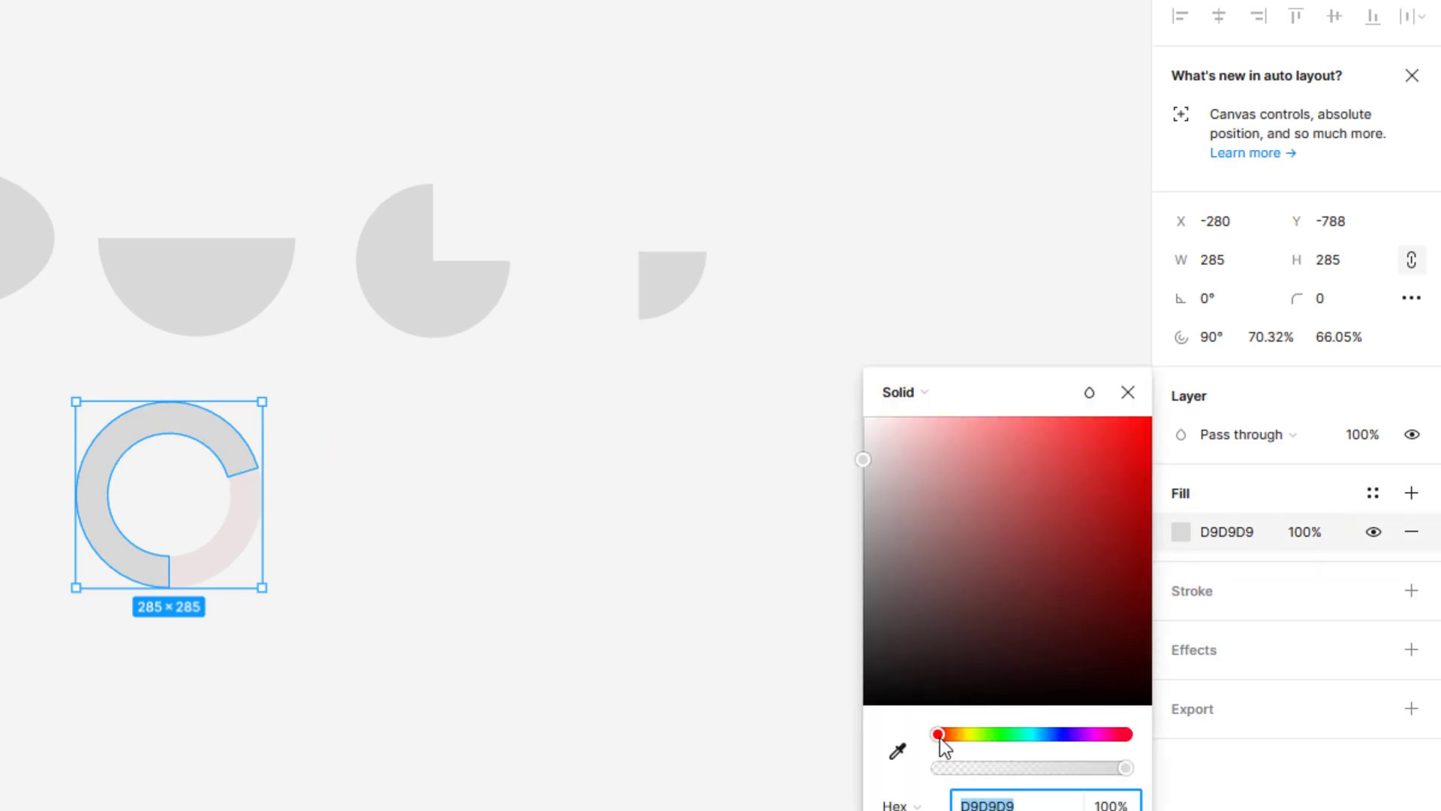
drag(940, 737, 1053, 734)
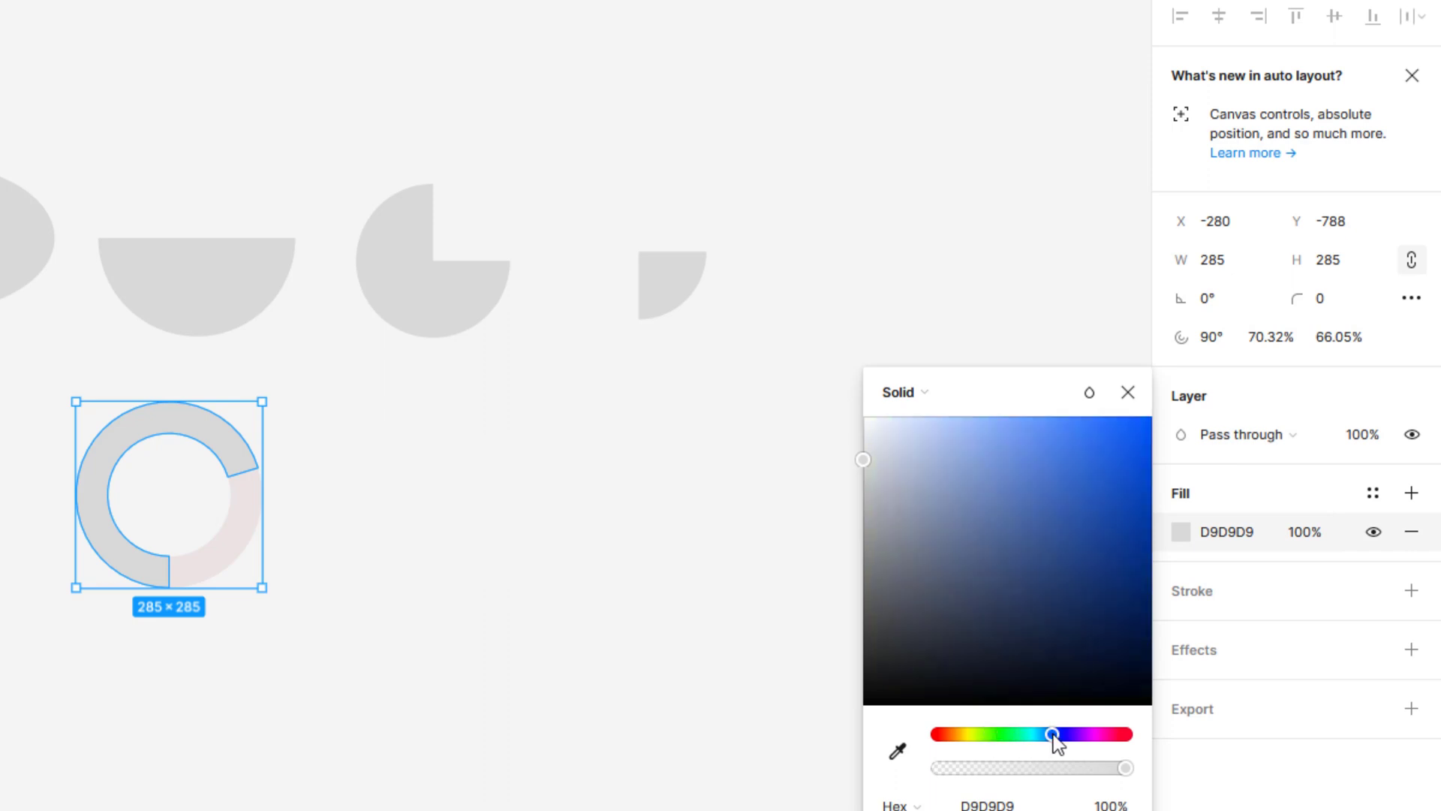
drag(1027, 501, 1088, 427)
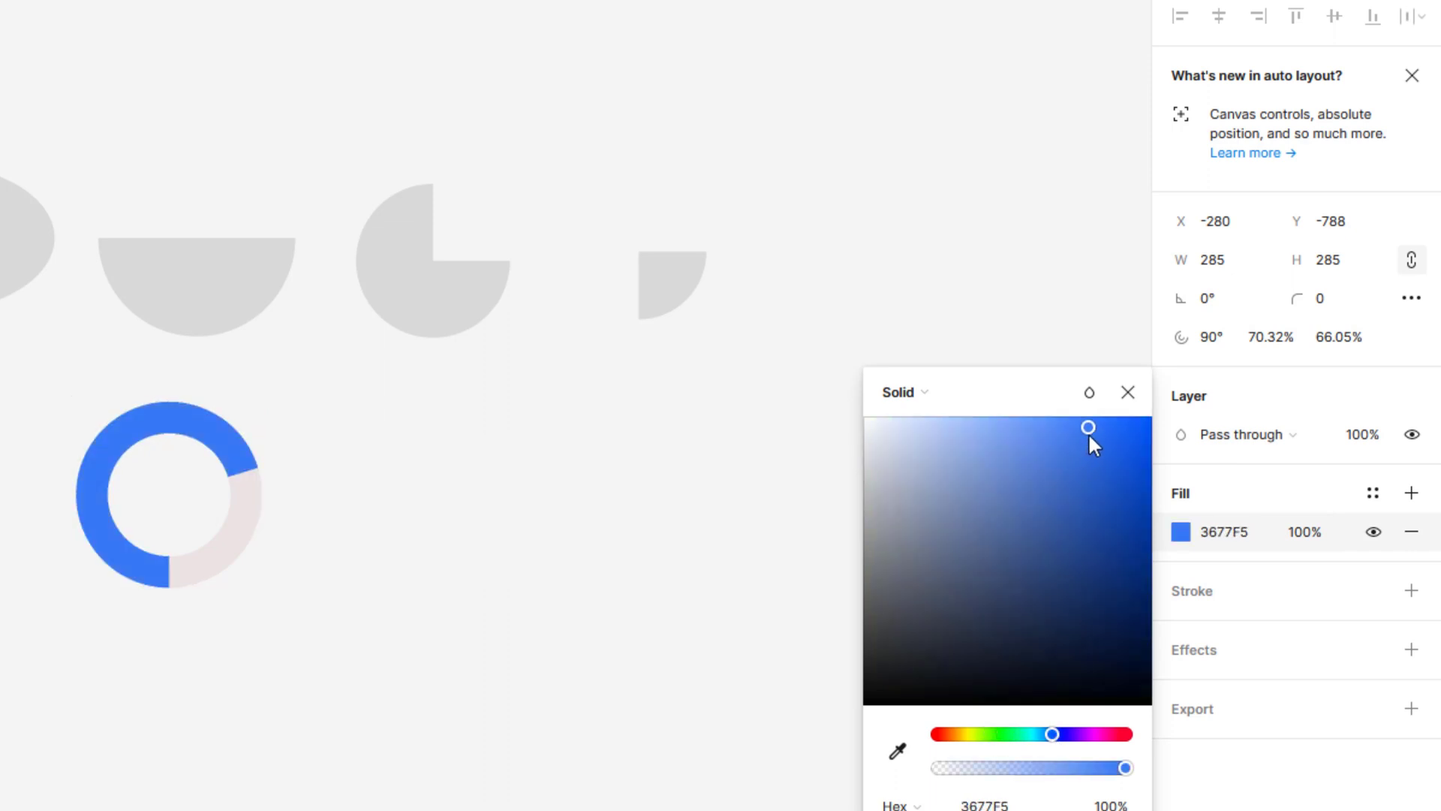
click(1129, 395)
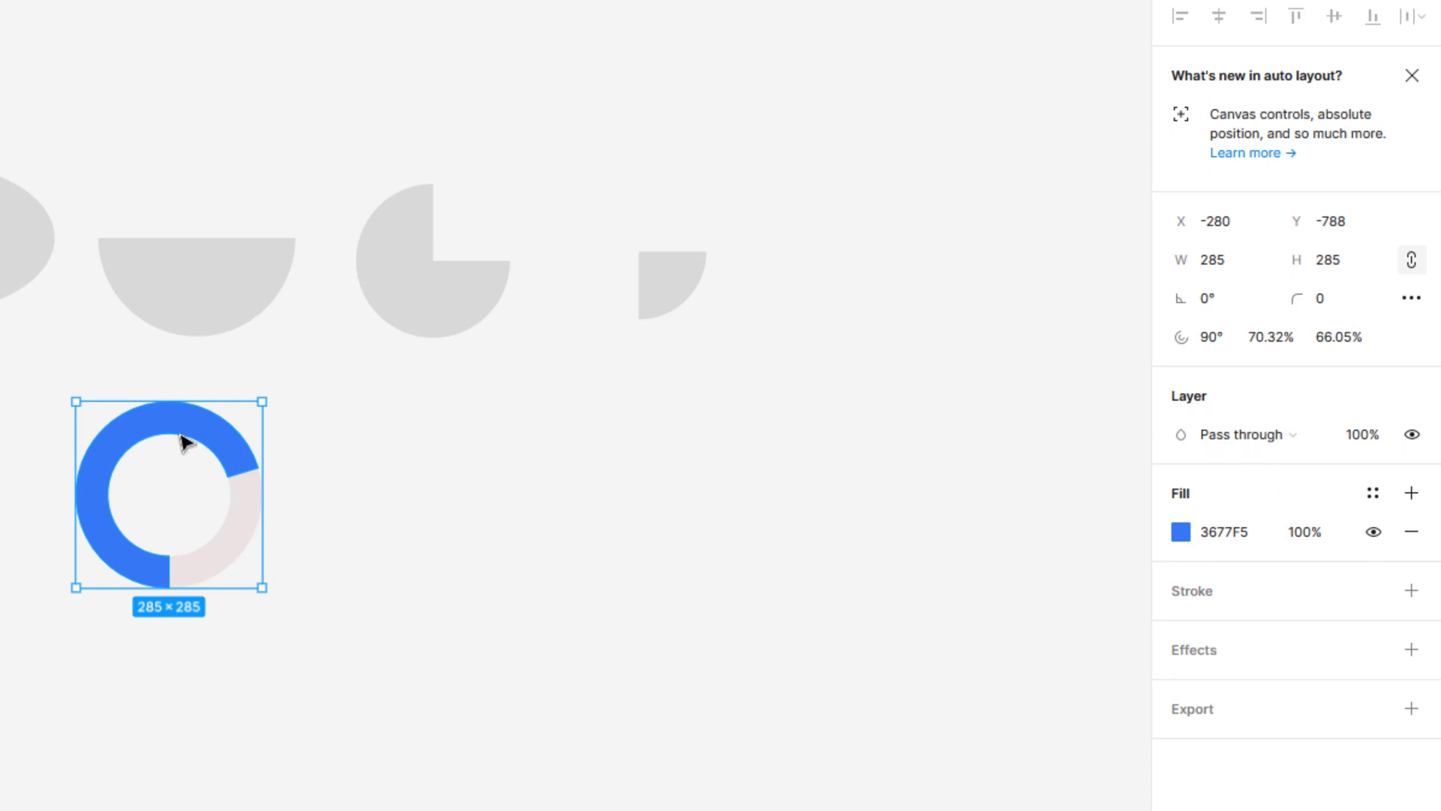
- Move the arc's start back to 0° so it sweeps 87.5% over the pale ring
mouse_move(185, 437)
drag(188, 432, 579, 483)
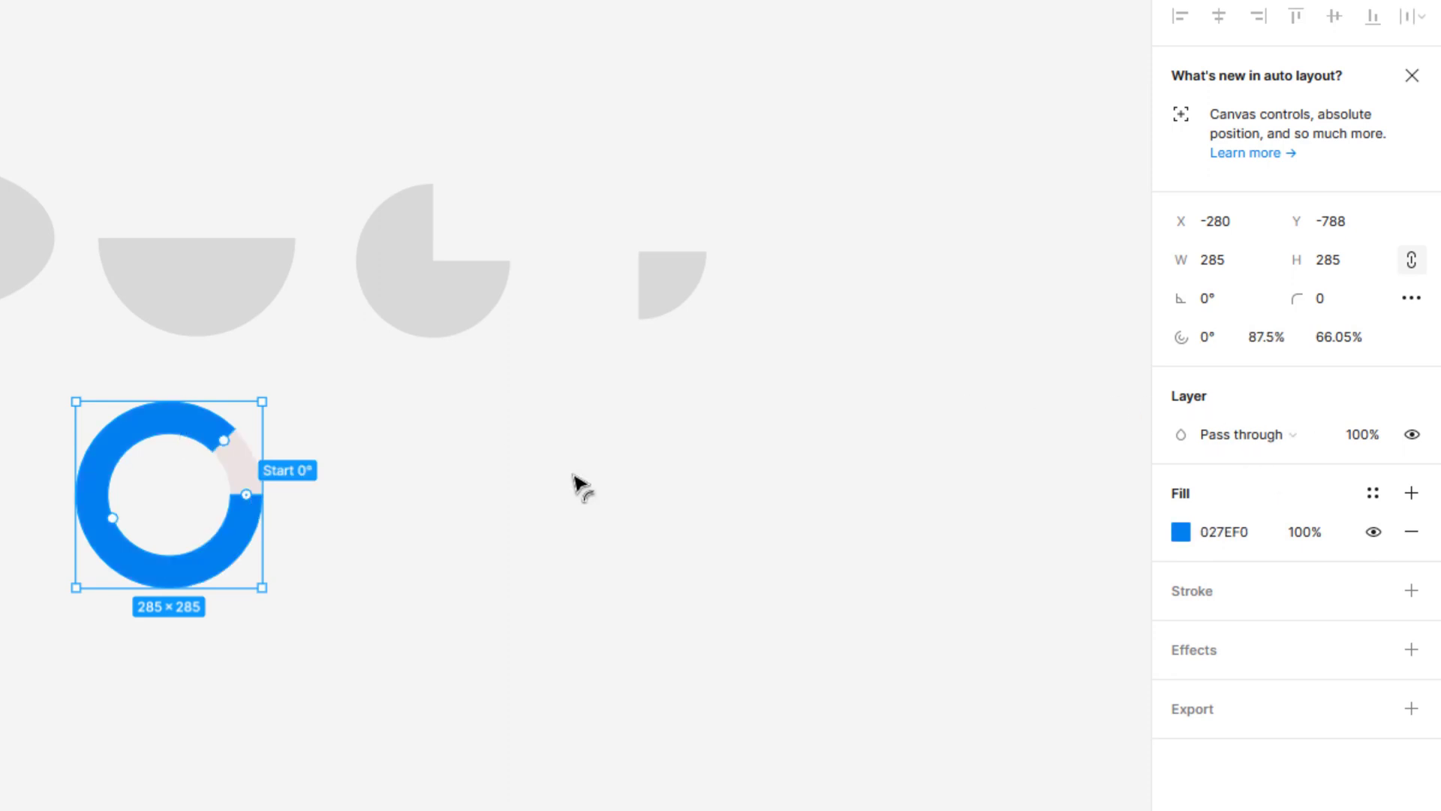
click(1325, 298)
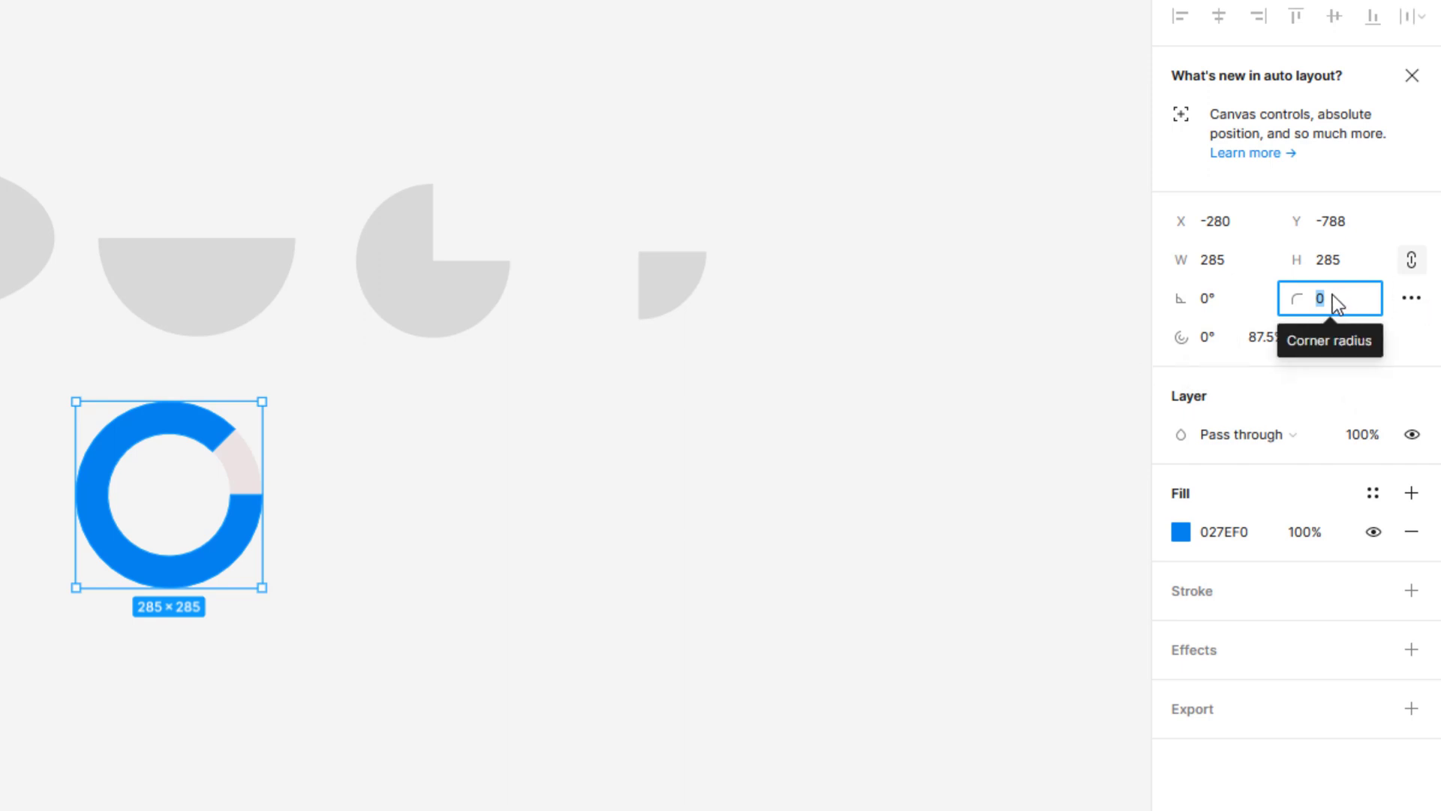
- Round the blue arc's ends with corner radius 30, rotate its start to 90°, and shorten the sweep
mouse_move(203, 438)
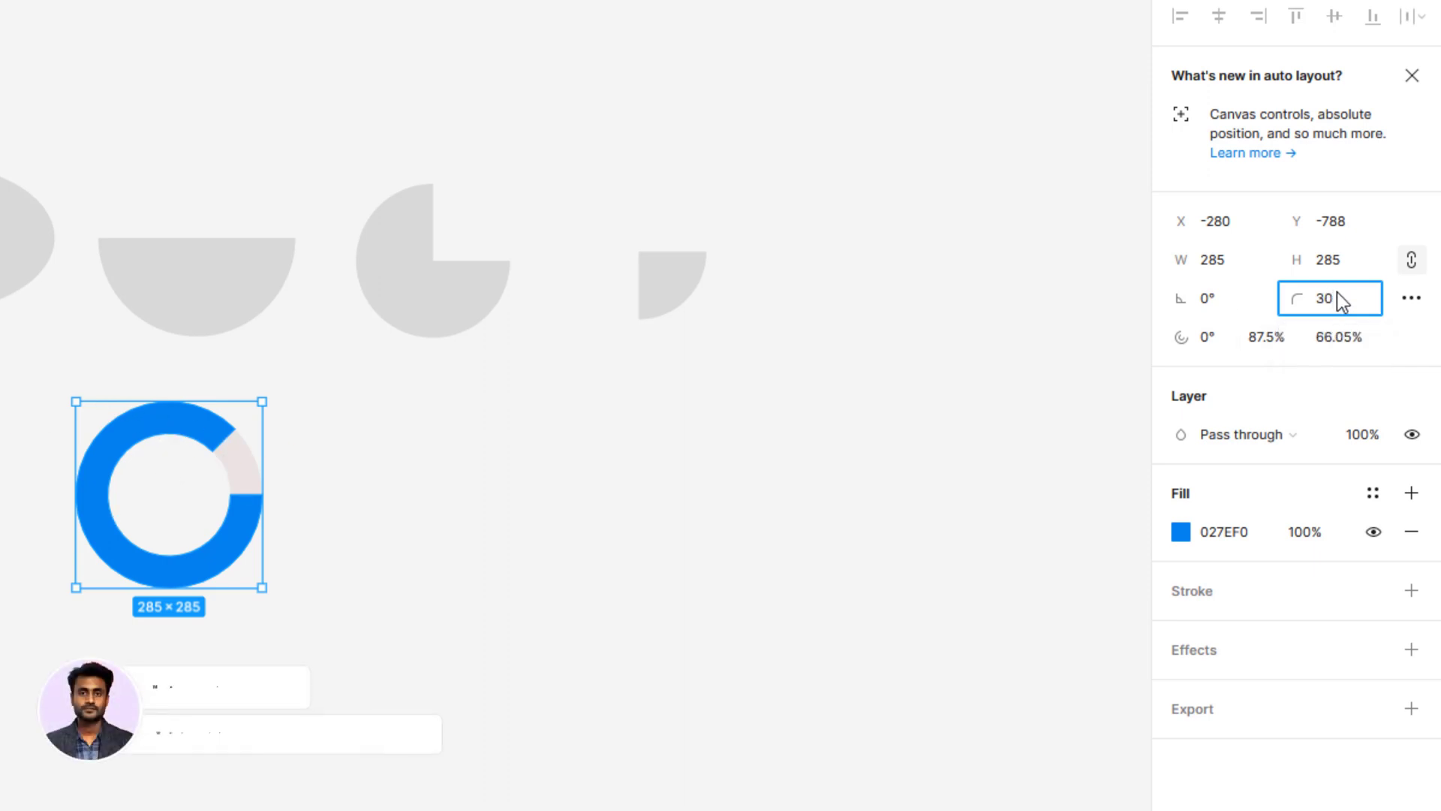
key(Return)
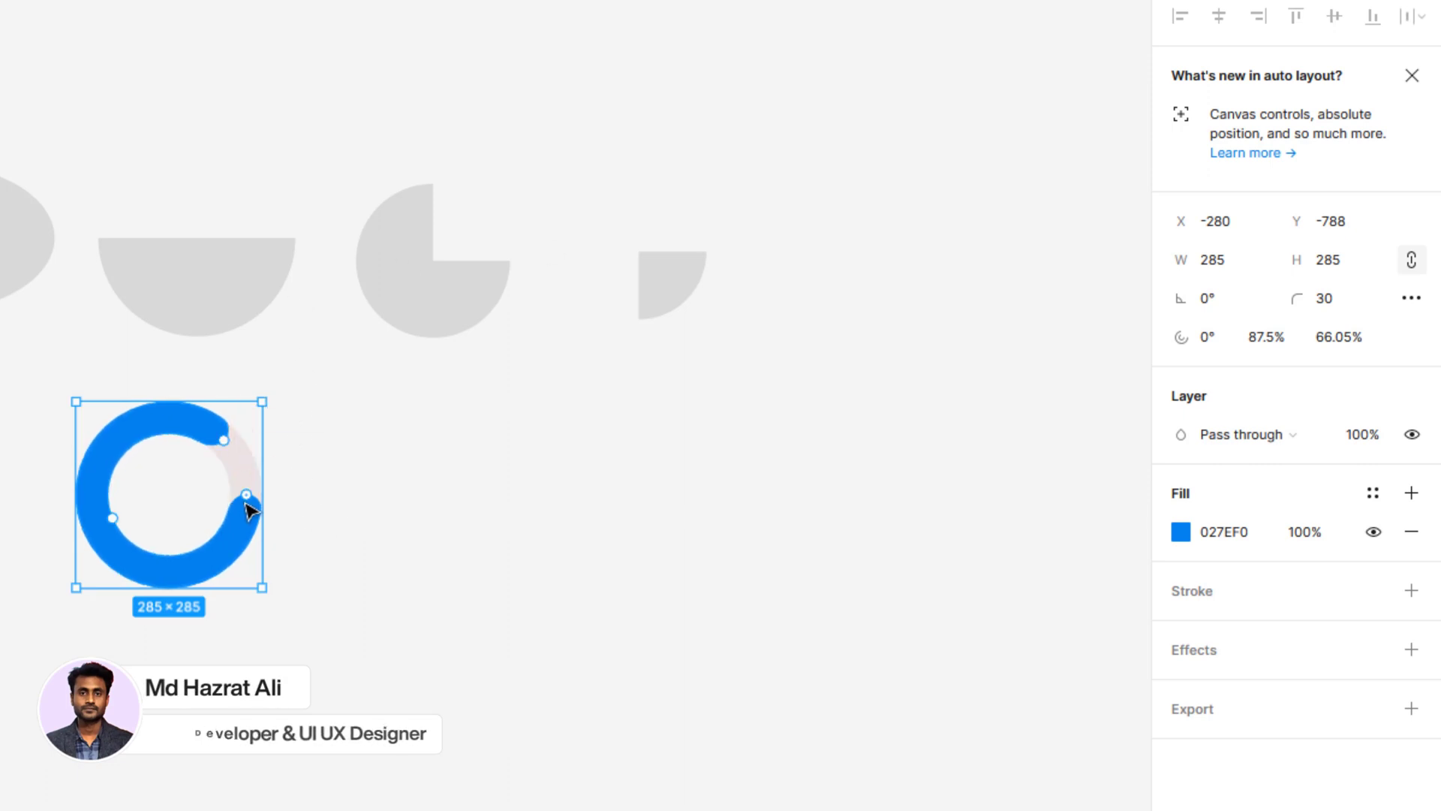
drag(246, 508, 170, 579)
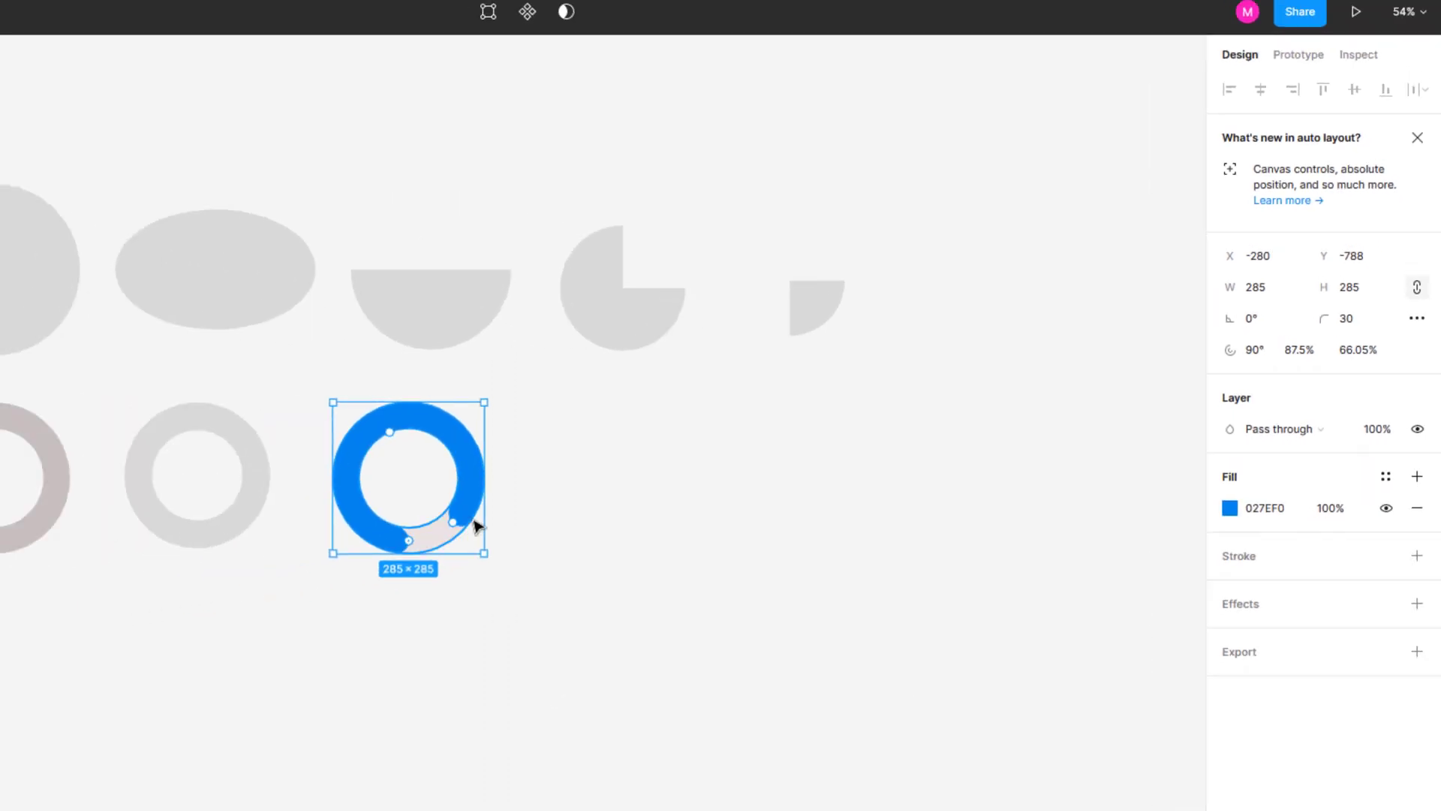
mouse_move(455, 530)
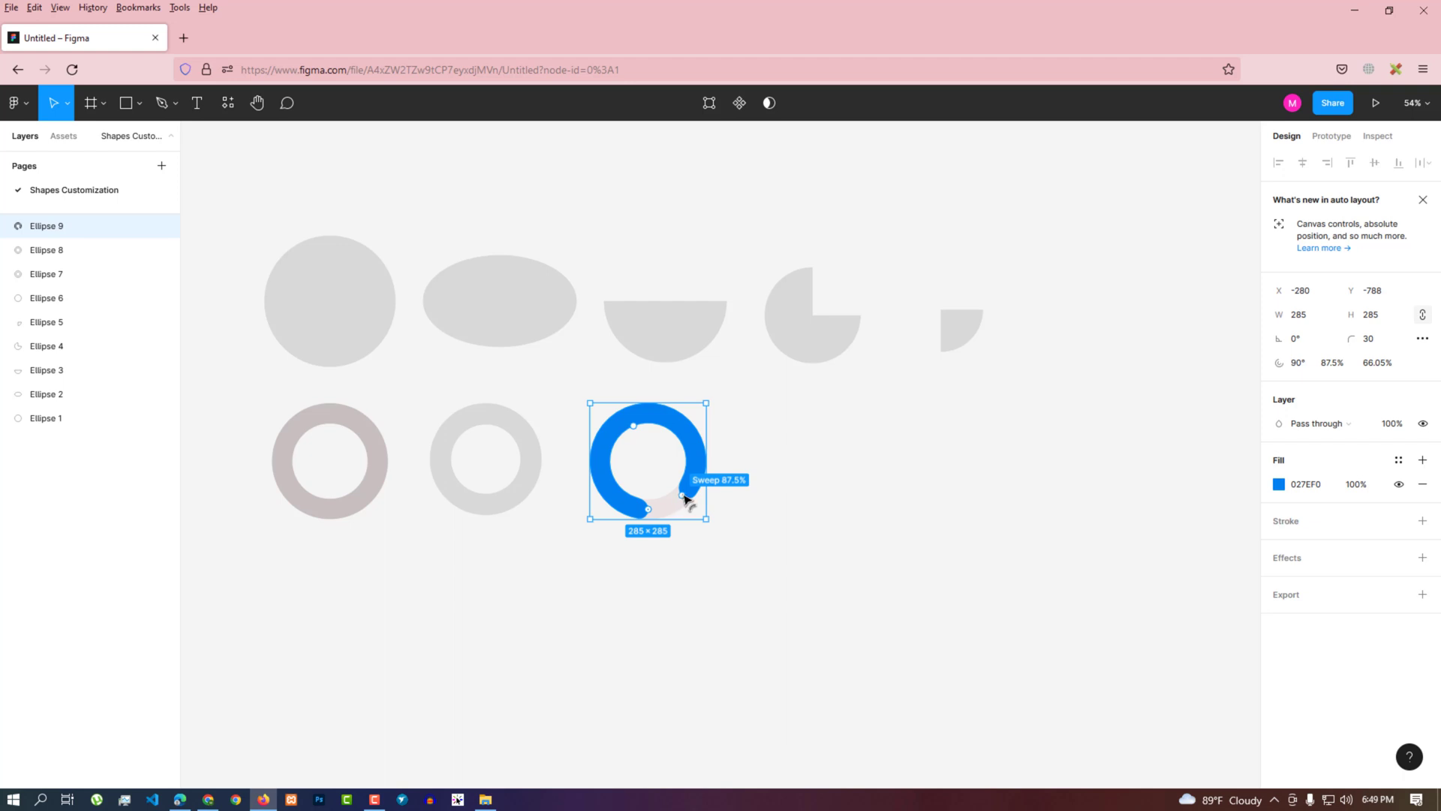
drag(685, 497, 695, 467)
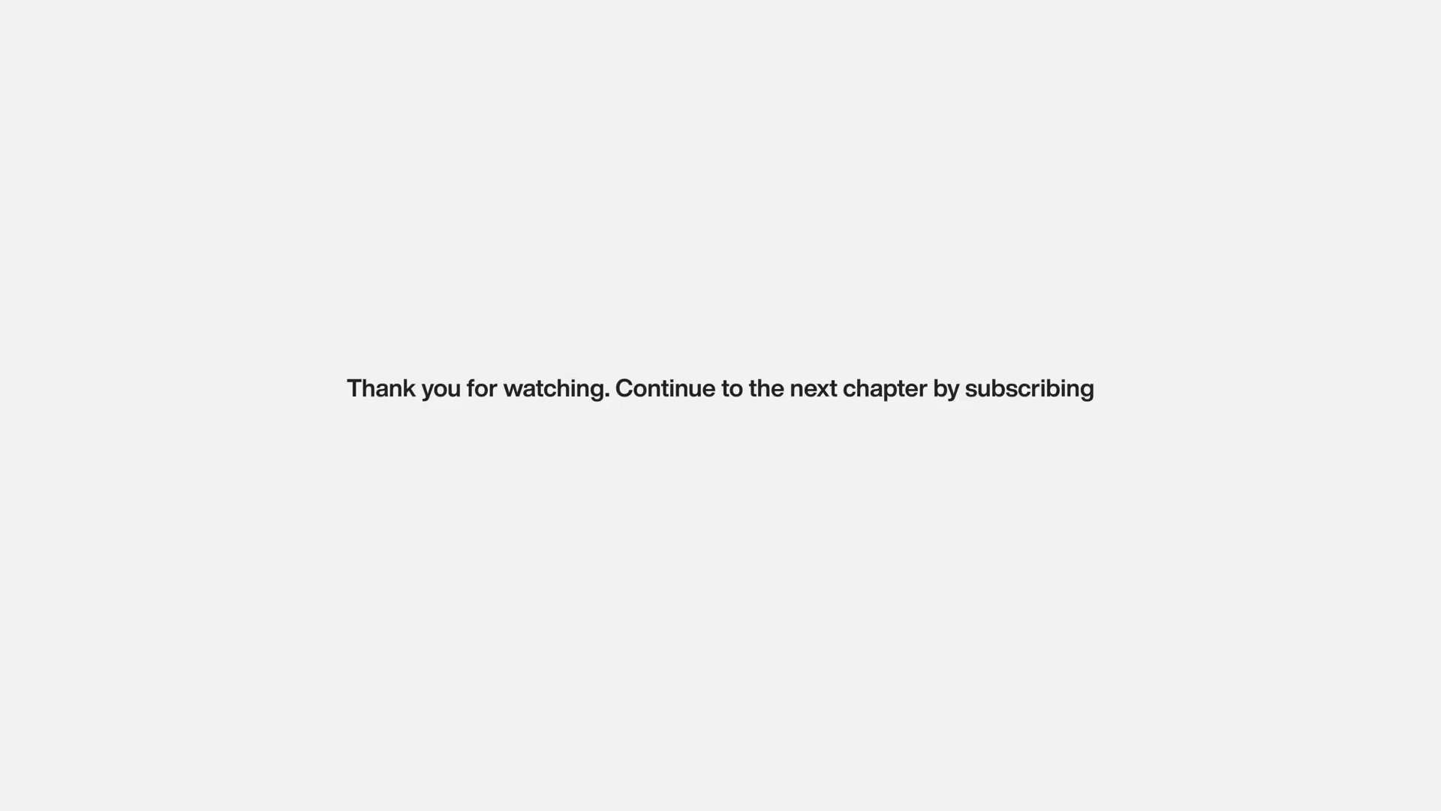